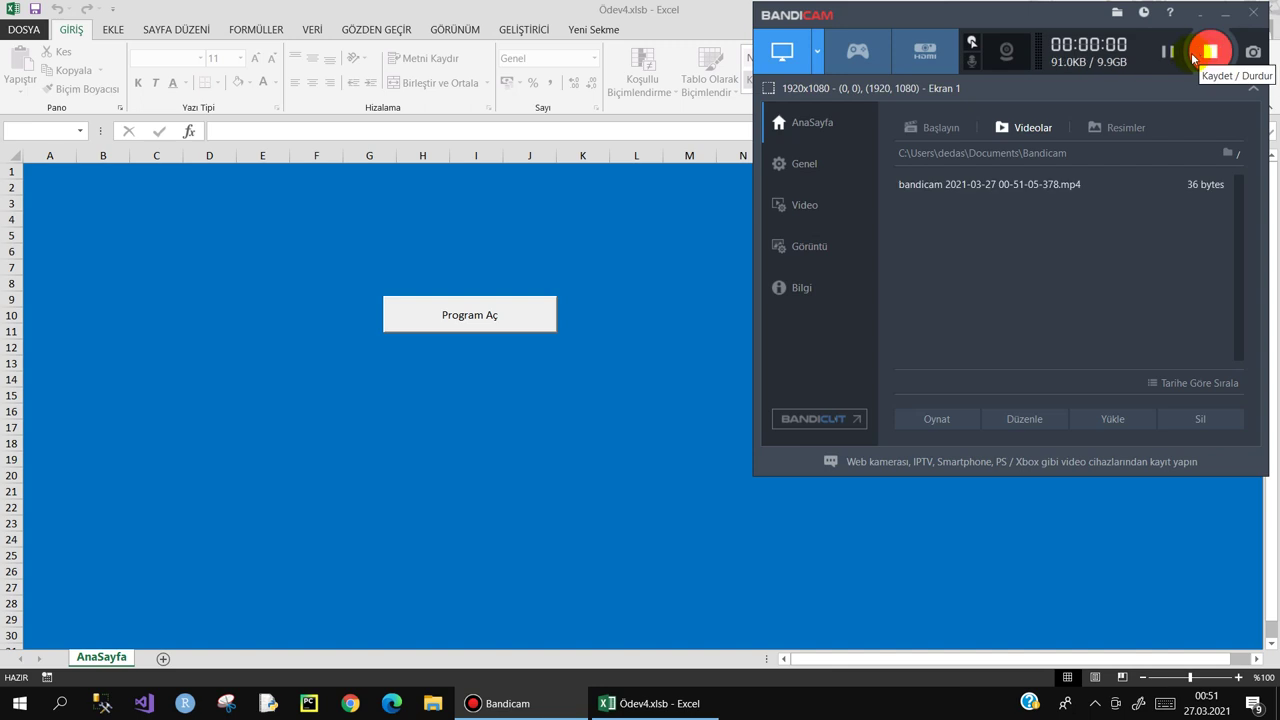
Start the Bandicam screen recording and minimize its window.
click(1221, 17)
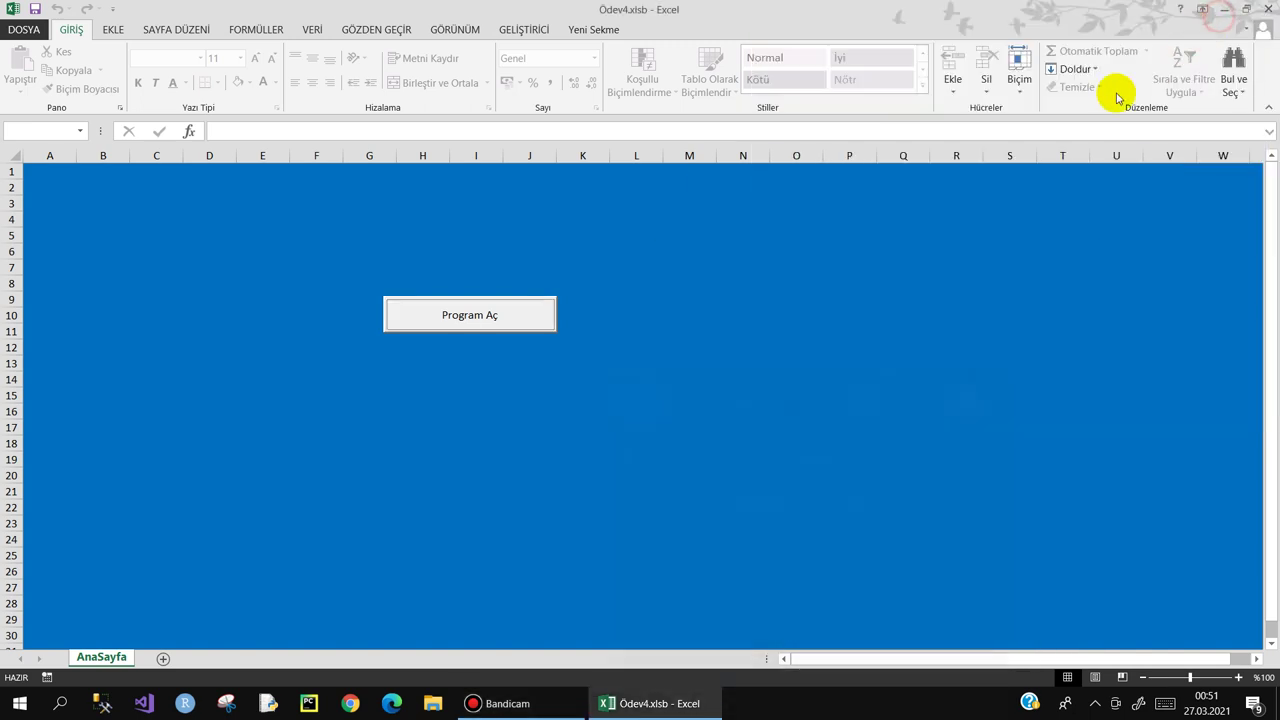
Launch the ÖDEV - 4 form with the Program Aç button on the AnaSayfa sheet.
click(491, 322)
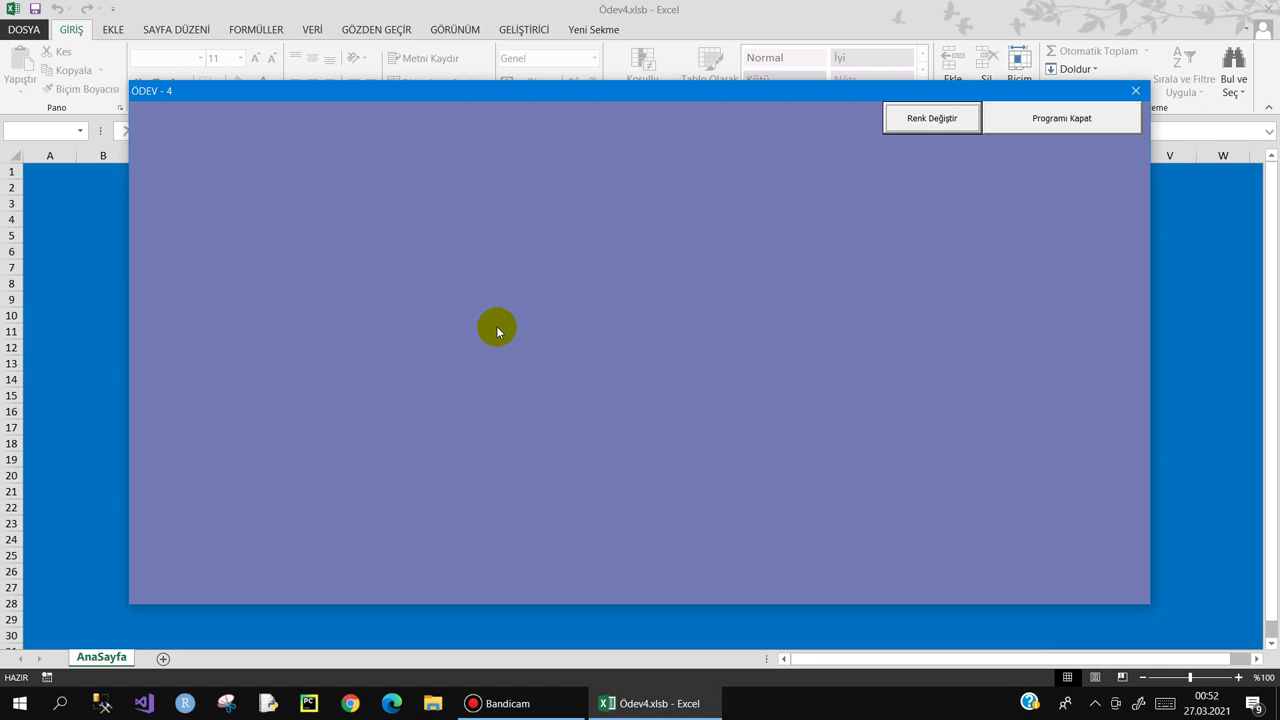
Tint the purple background by raising the first value to 130, save it, and close the form.
click(925, 120)
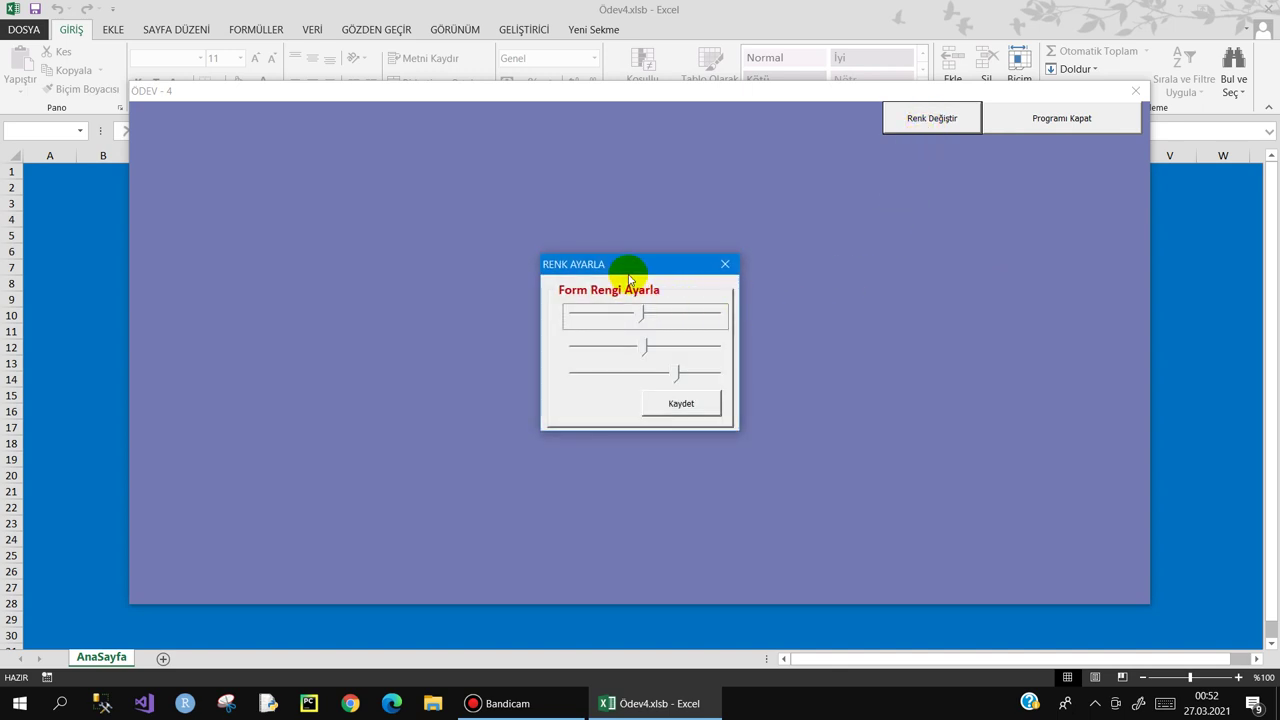
drag(632, 265, 585, 271)
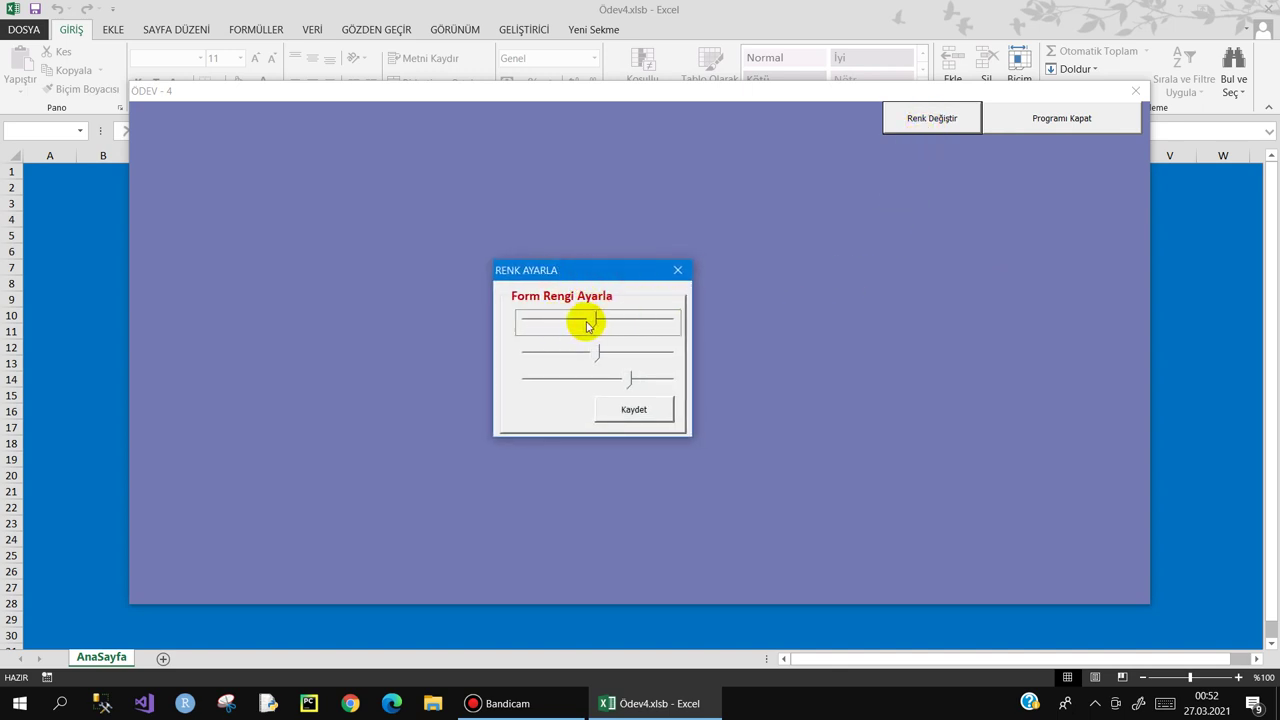
mouse_move(592, 321)
mouse_down()
mouse_move(607, 321)
mouse_move(565, 351)
mouse_up()
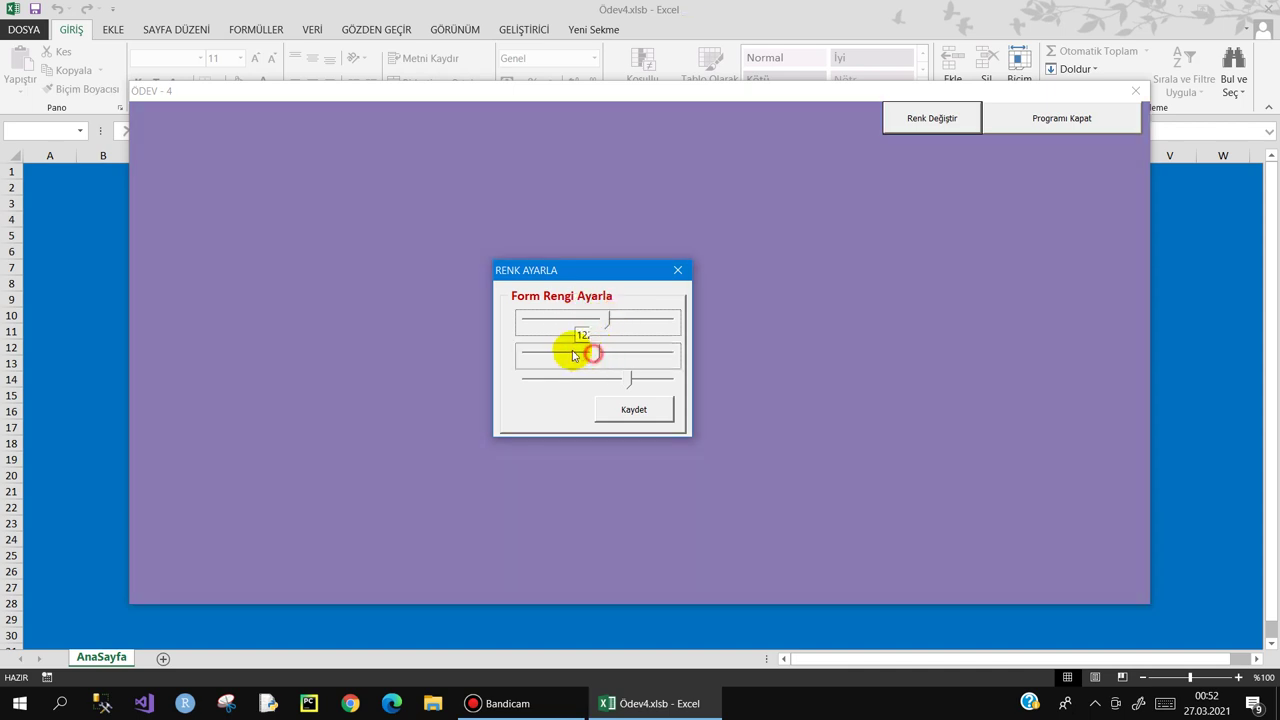
drag(630, 378, 651, 377)
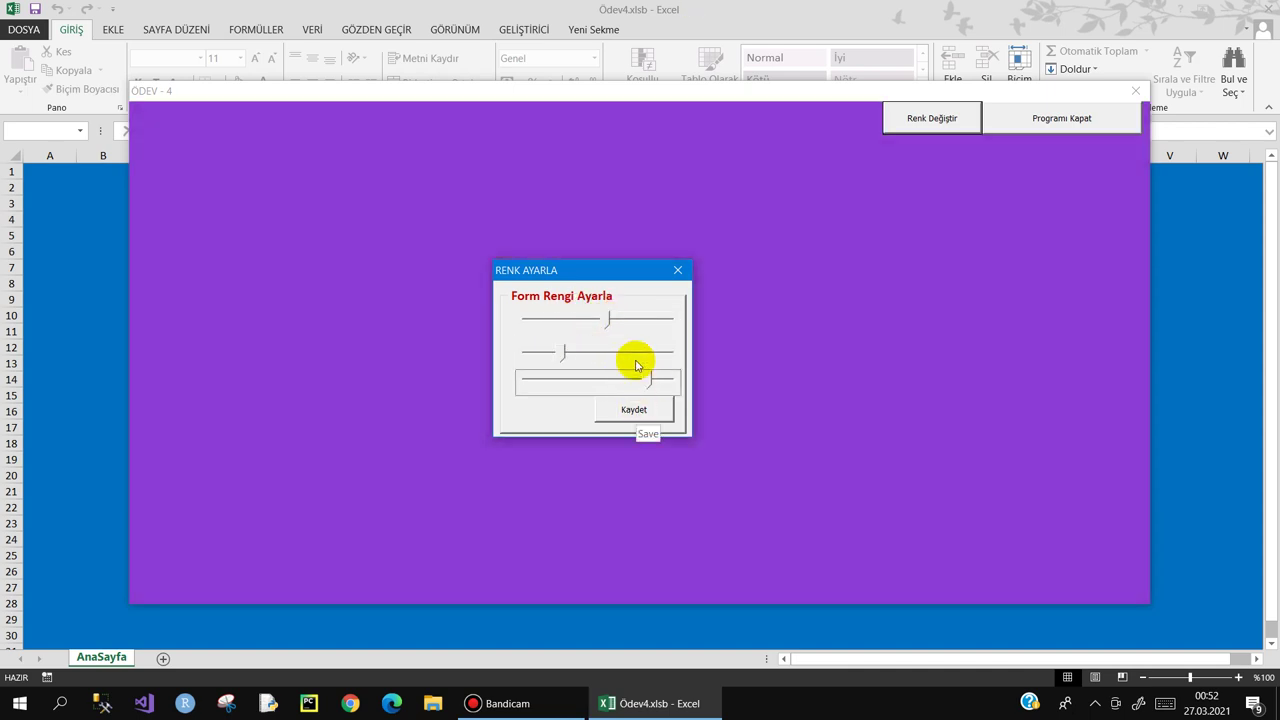
click(614, 403)
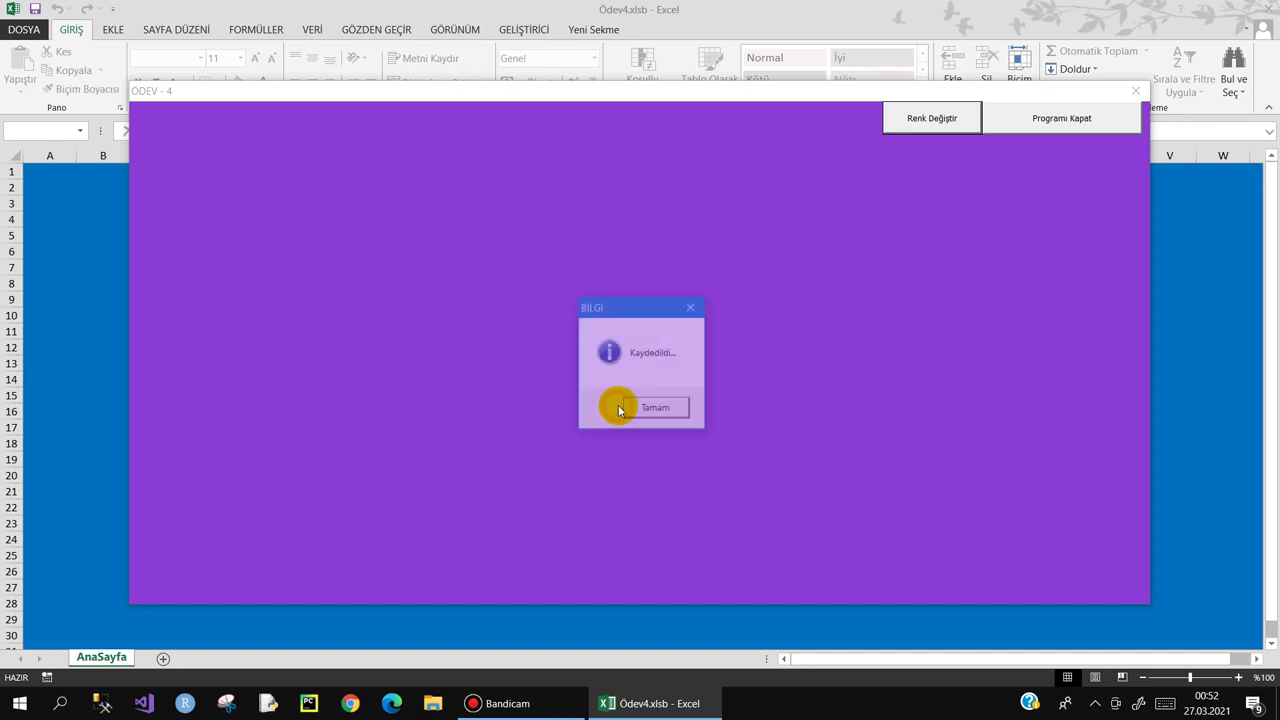
click(647, 408)
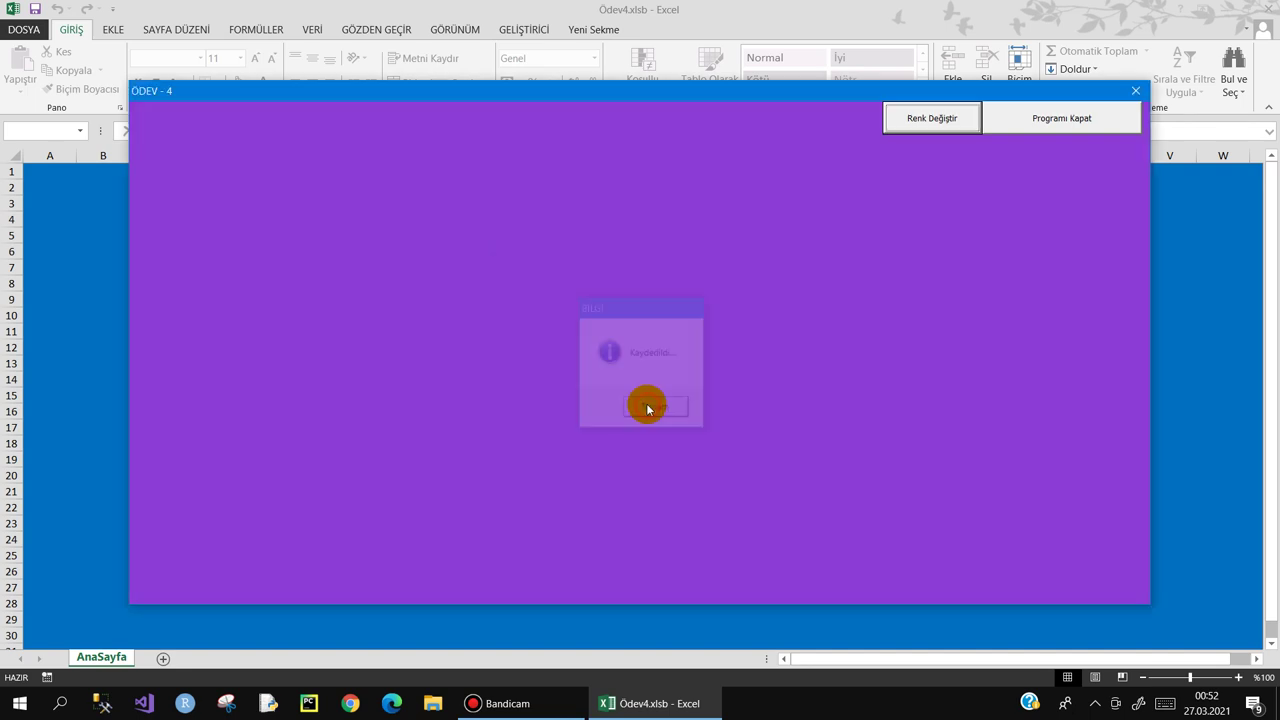
click(1065, 125)
Reopen the form, adjust the three sliders to an orange colour, save it, and close the form.
click(503, 317)
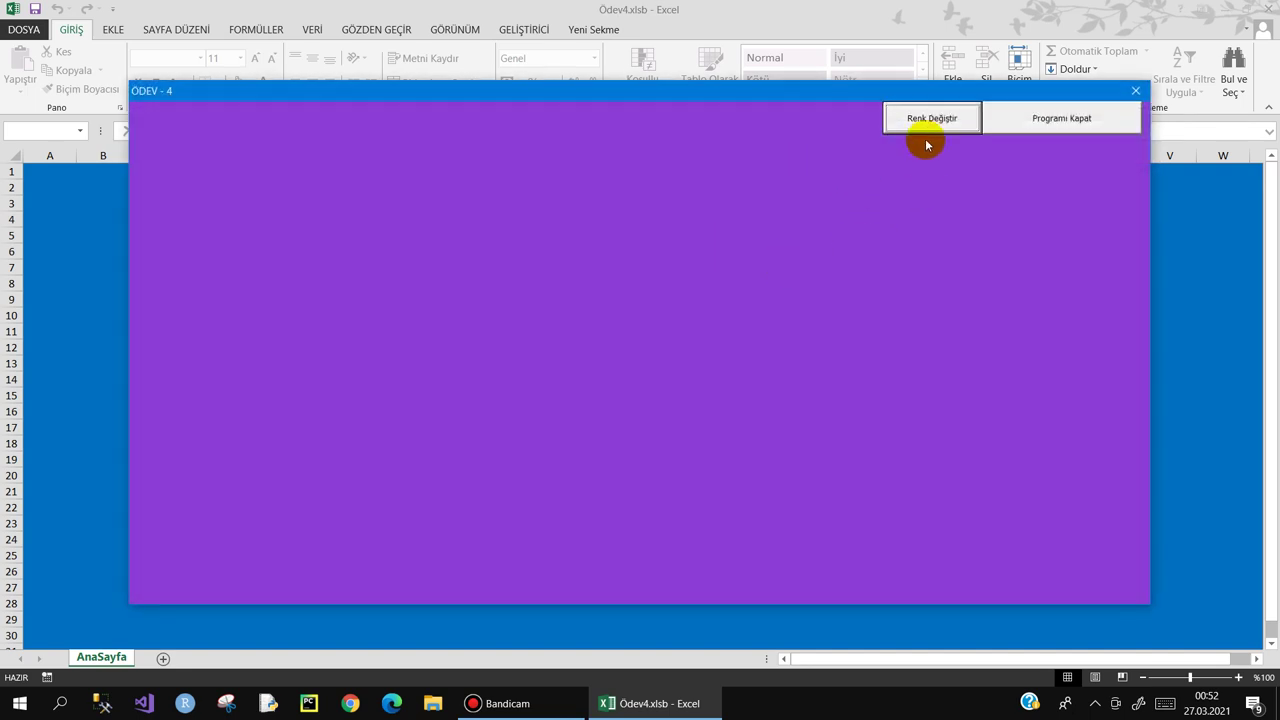
click(926, 140)
drag(608, 347, 713, 345)
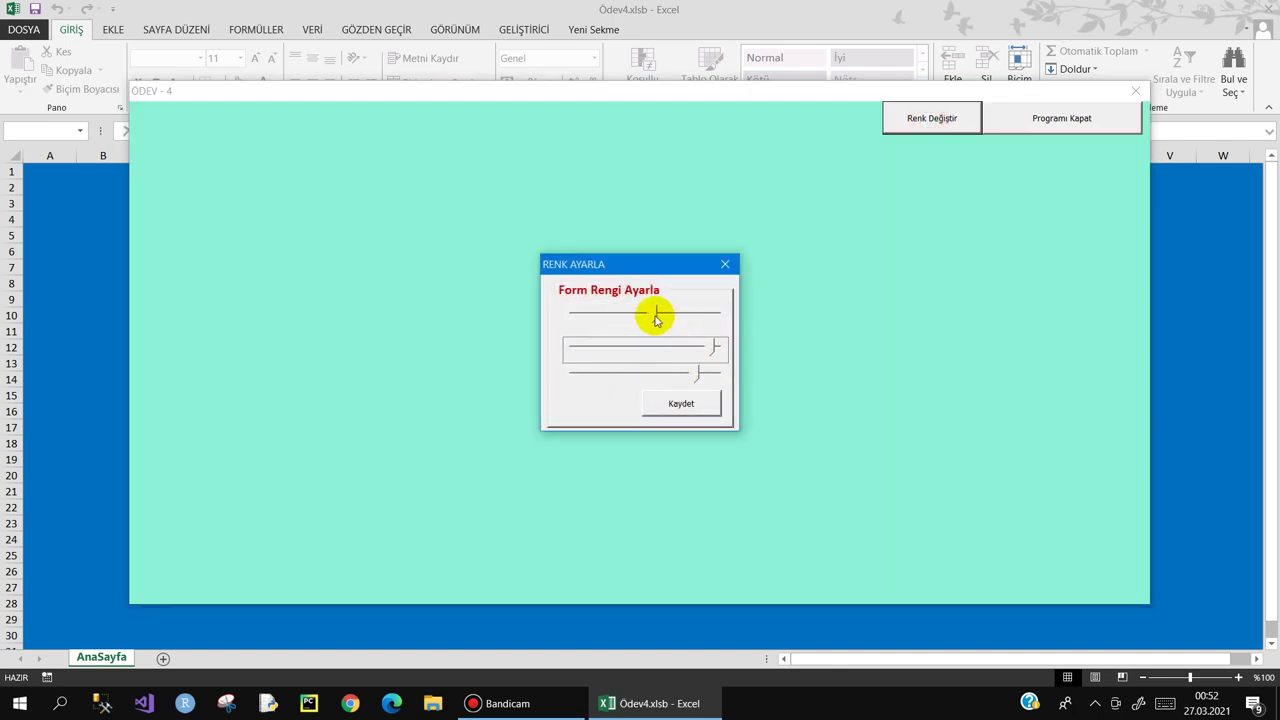
drag(655, 313, 590, 315)
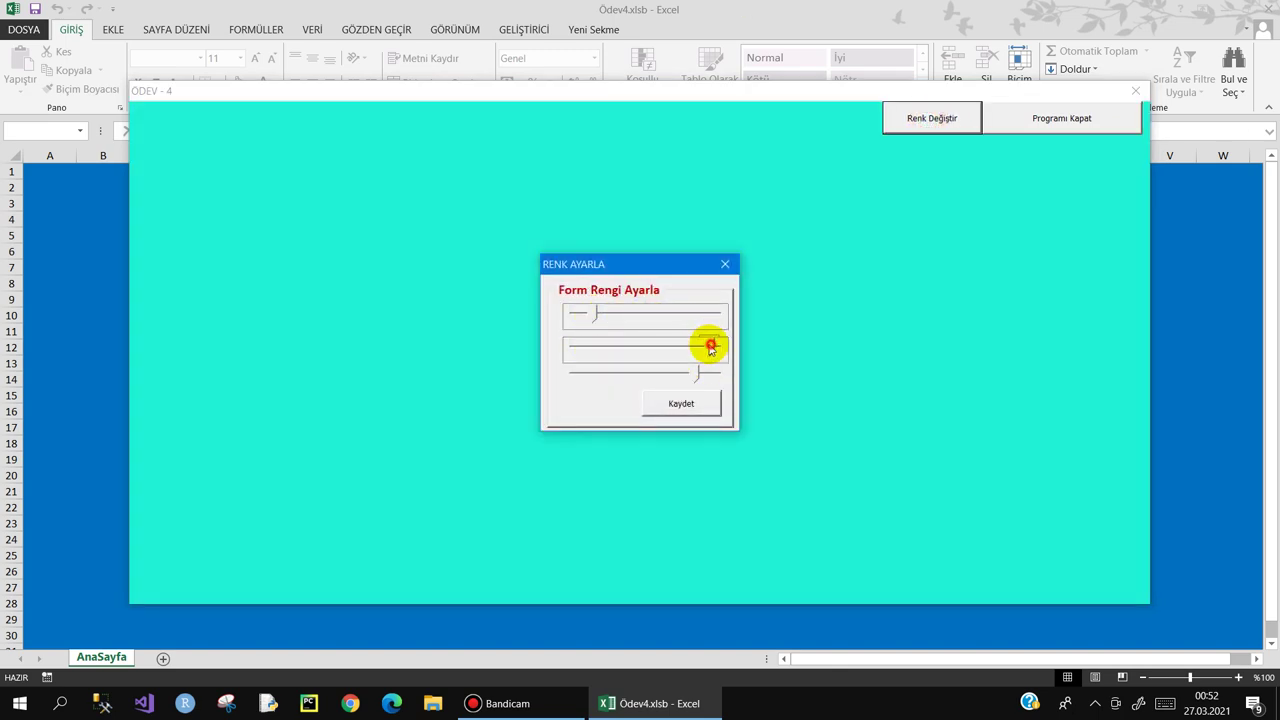
mouse_move(710, 346)
mouse_down()
mouse_move(600, 346)
mouse_move(710, 313)
mouse_up()
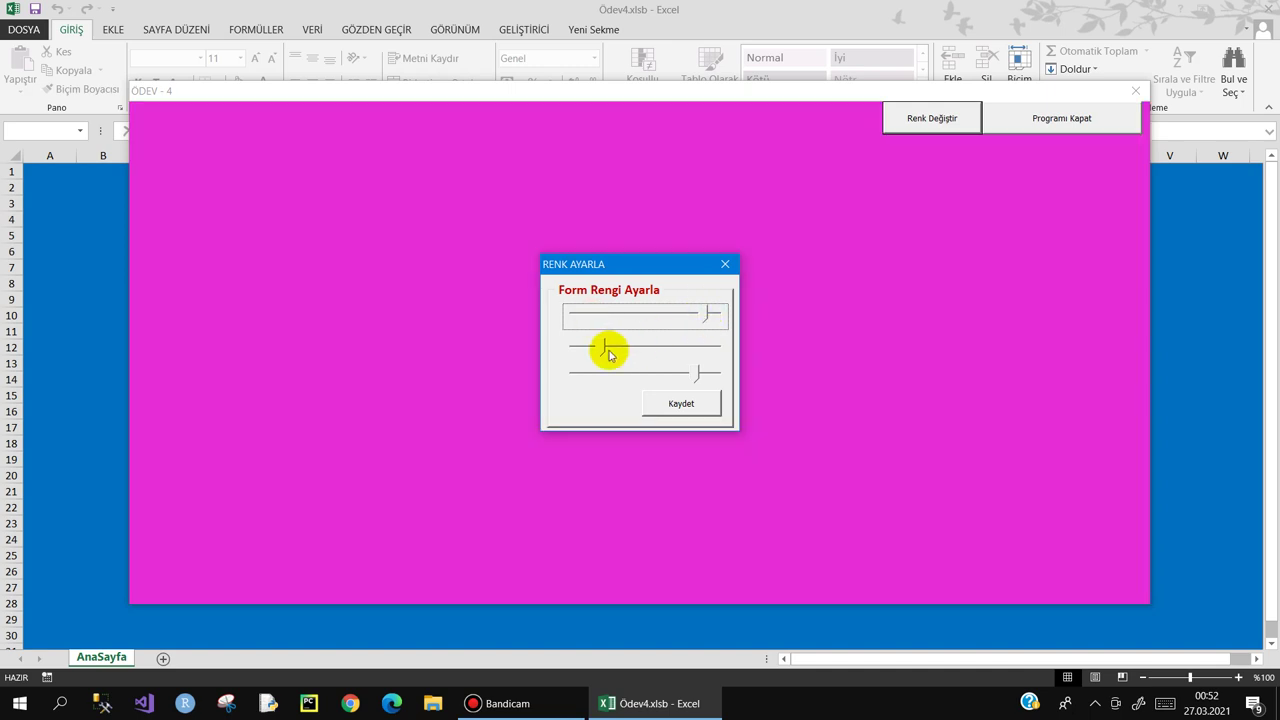
mouse_move(606, 346)
mouse_down()
mouse_move(650, 348)
mouse_move(592, 378)
mouse_up()
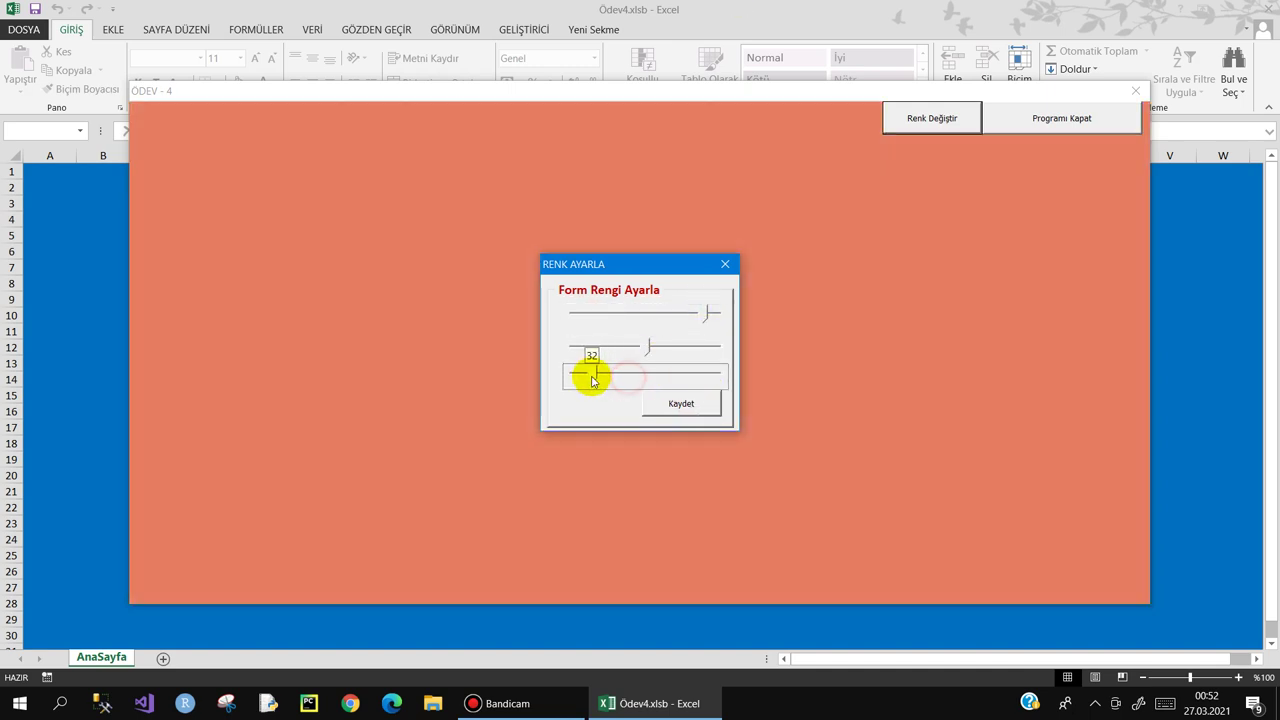
click(679, 402)
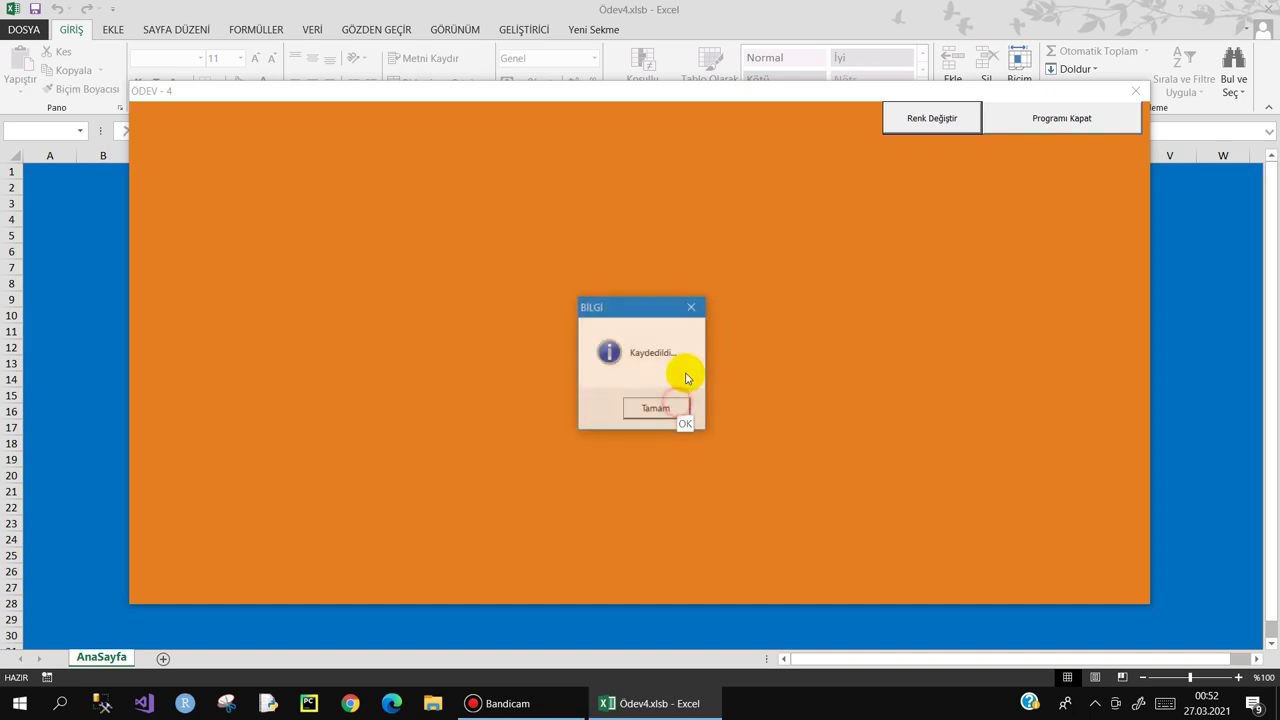
click(655, 407)
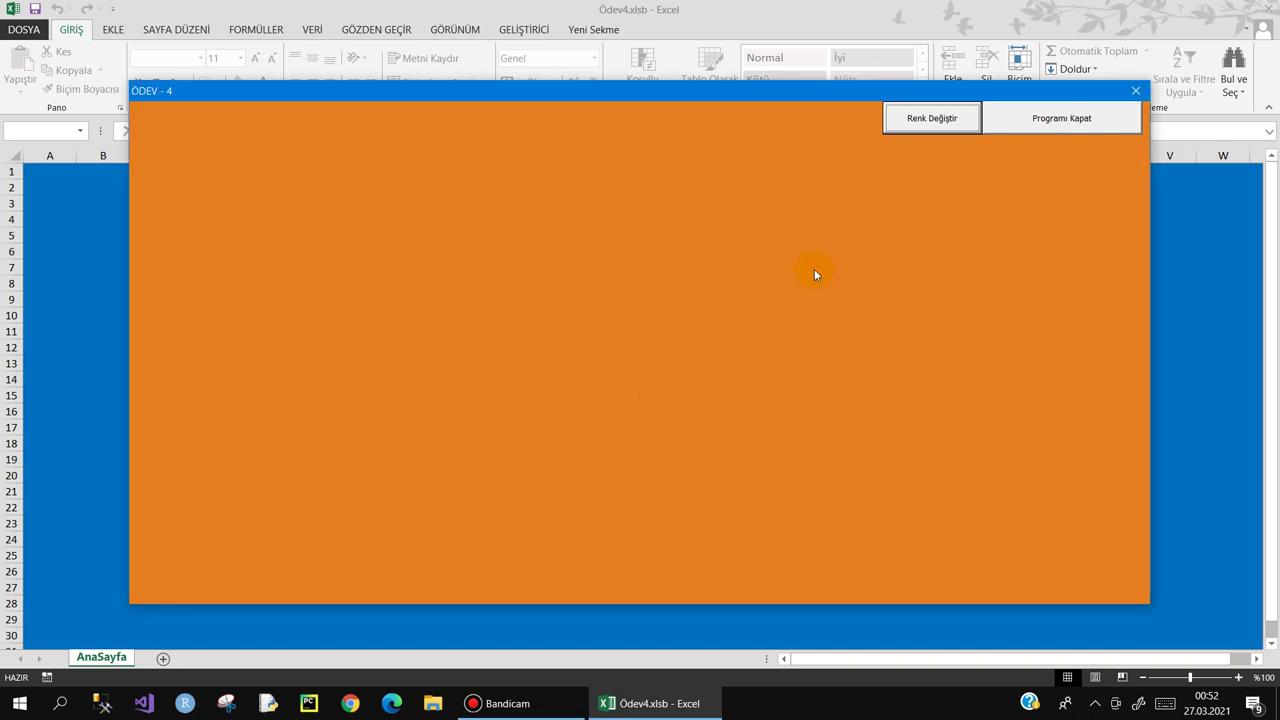
click(1021, 122)
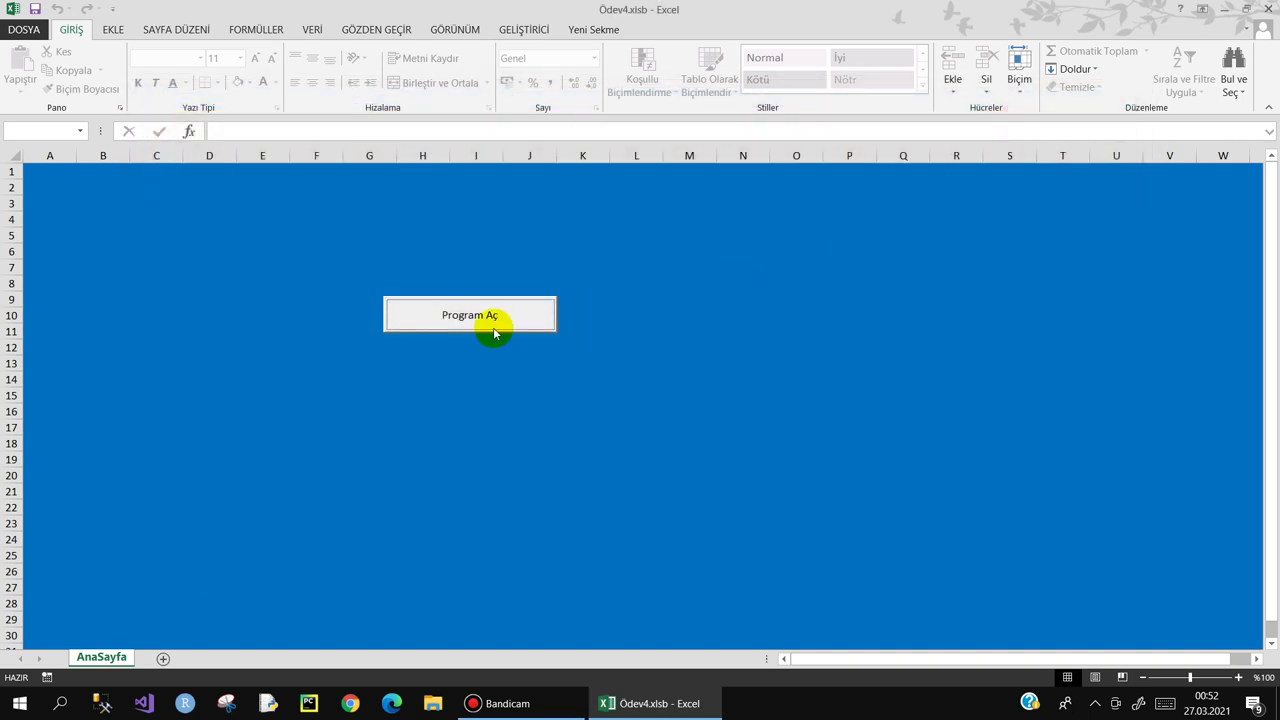
Reopen the form to confirm the orange colour, close it, and open the VBA editor.
click(494, 330)
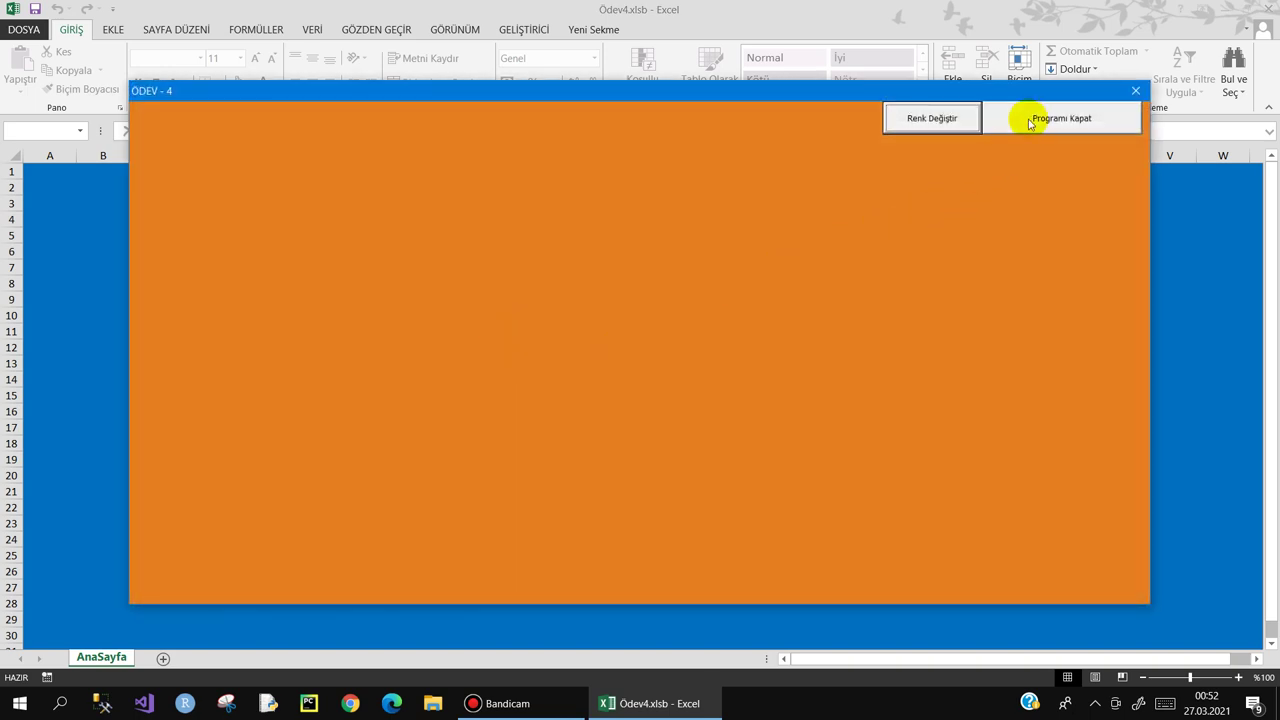
click(1048, 119)
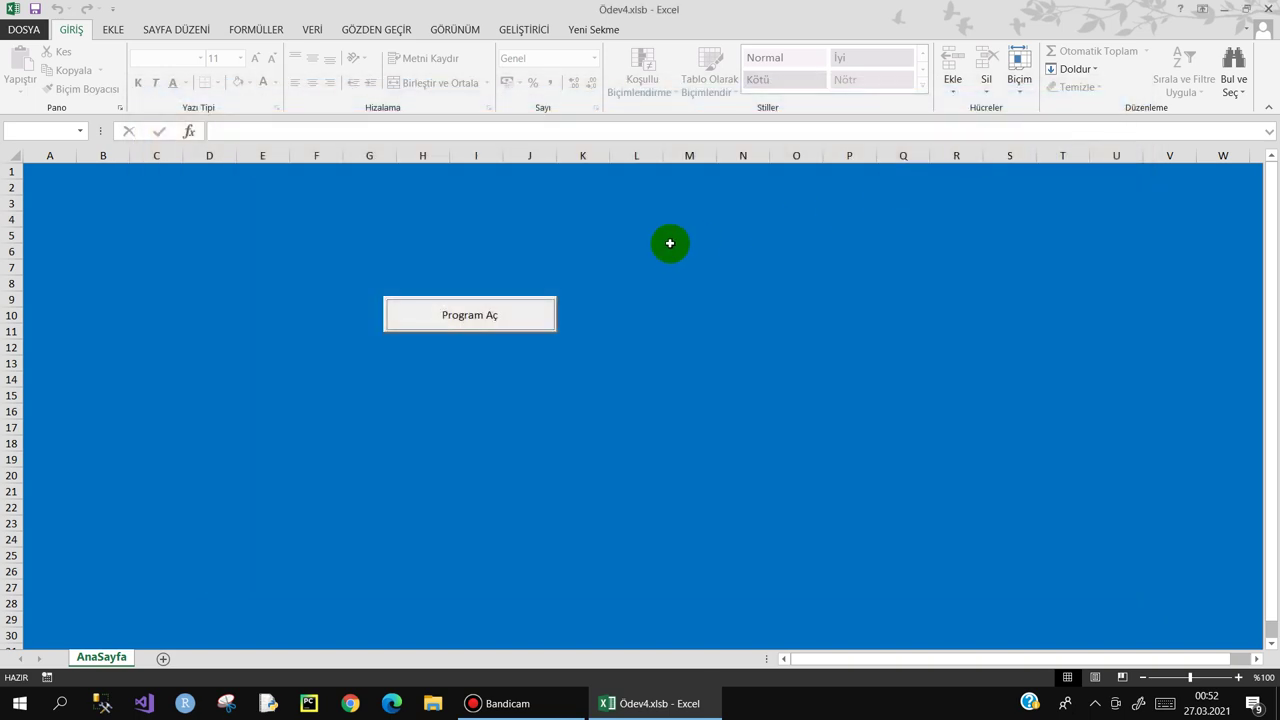
click(511, 29)
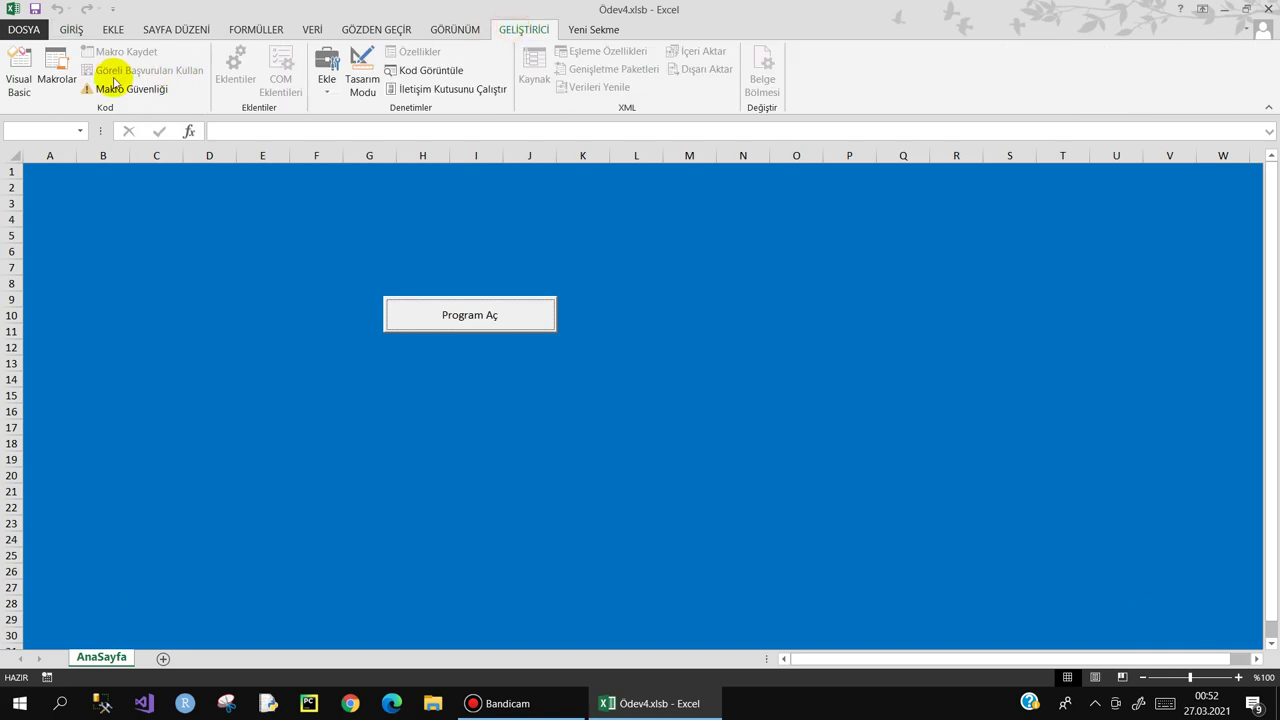
click(16, 72)
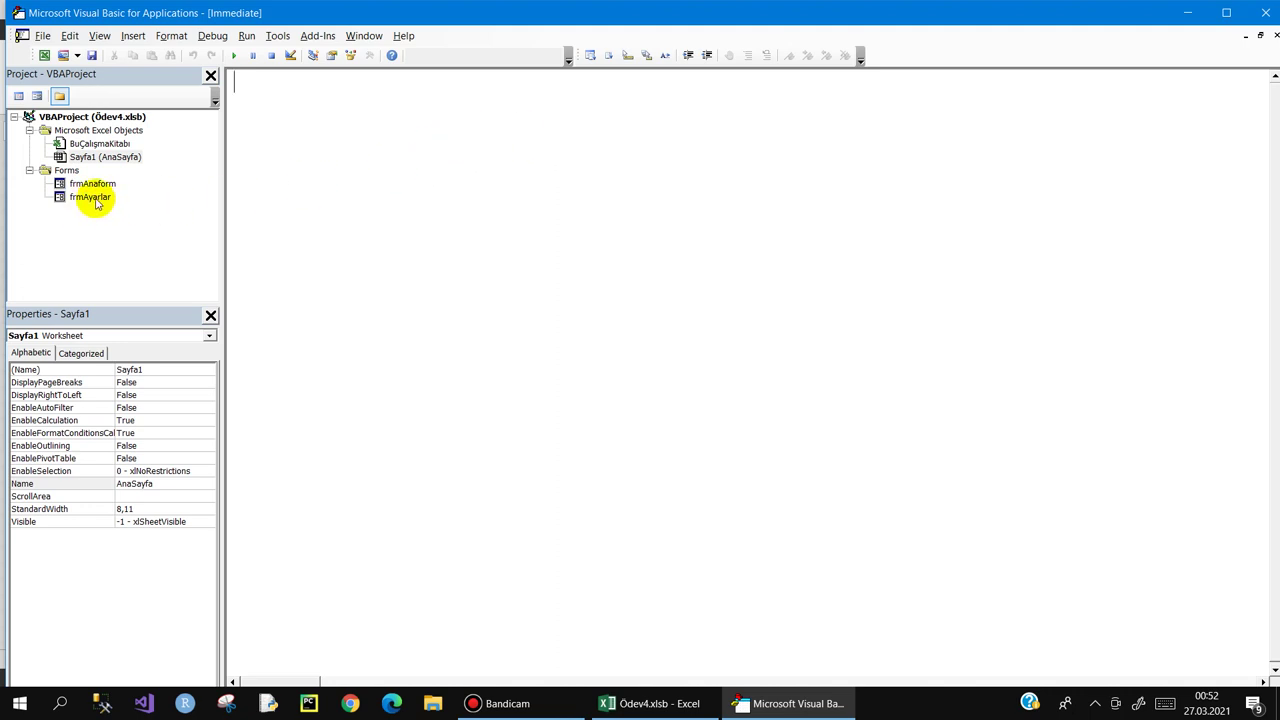
Insert a new UserForm1 and add Microsoft Slider Control, version 6.0 to the Toolbox.
click(63, 54)
drag(124, 545, 700, 228)
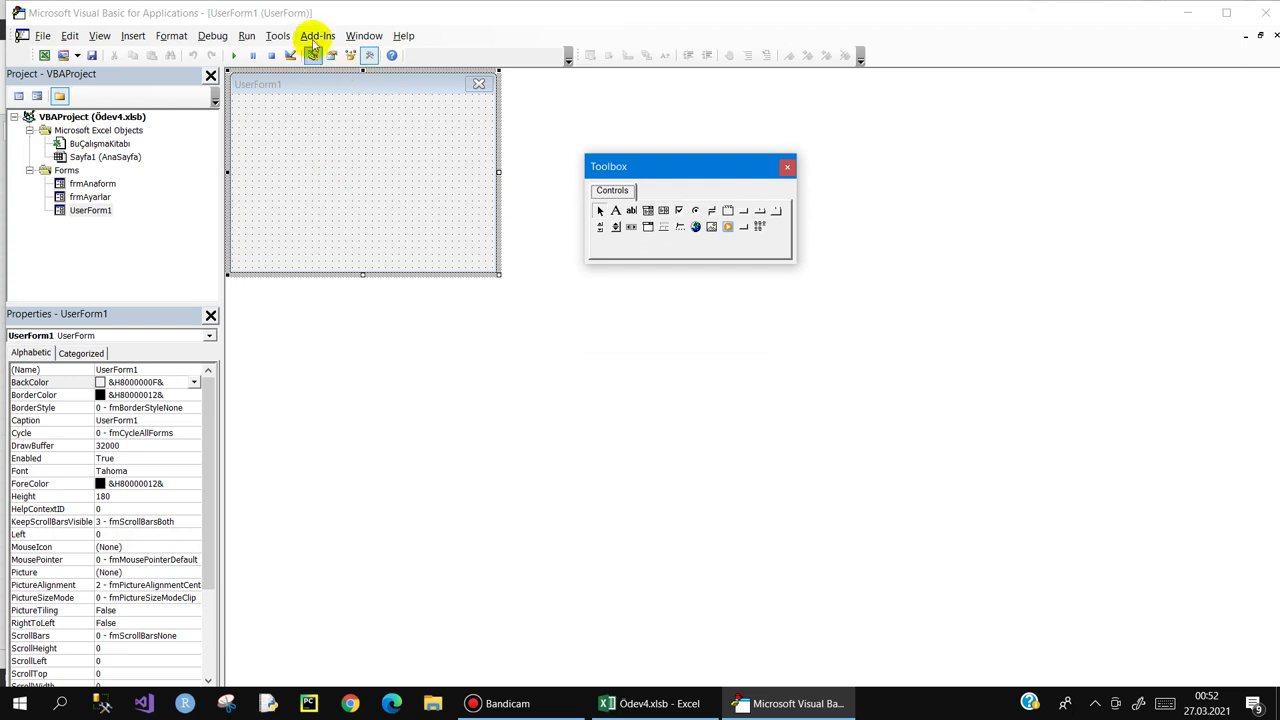
click(317, 35)
mouse_move(278, 36)
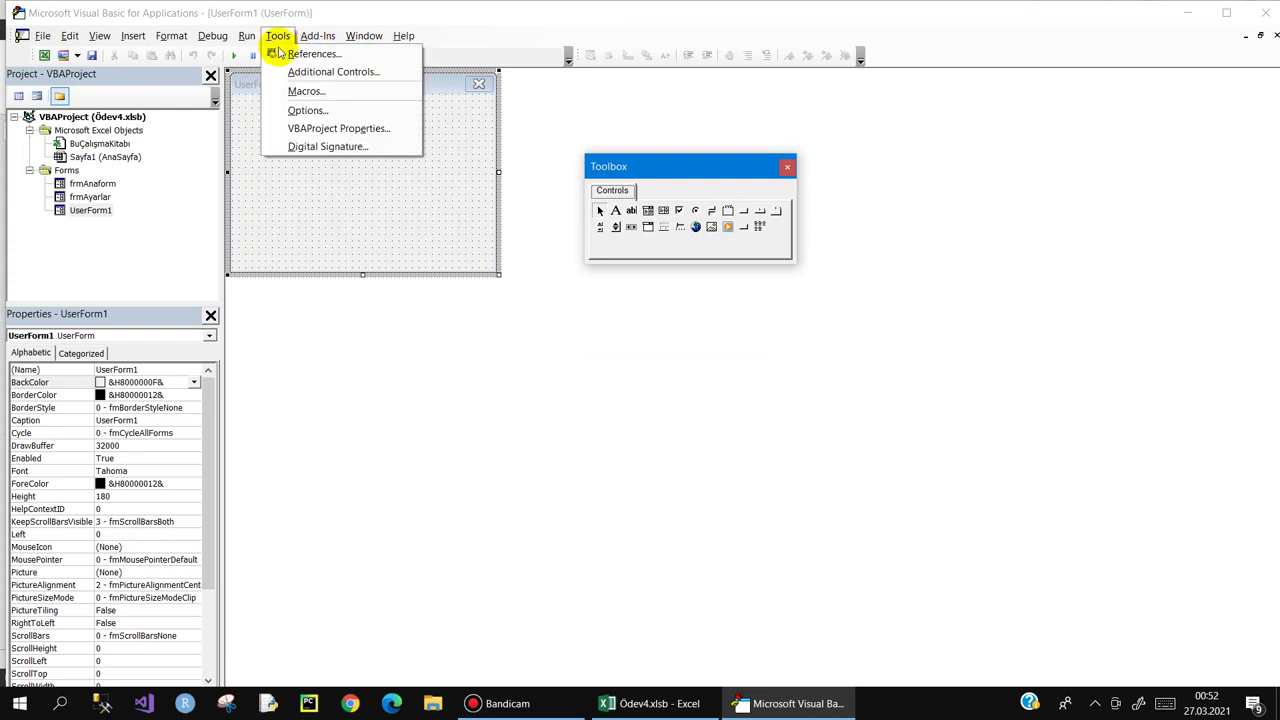
click(289, 77)
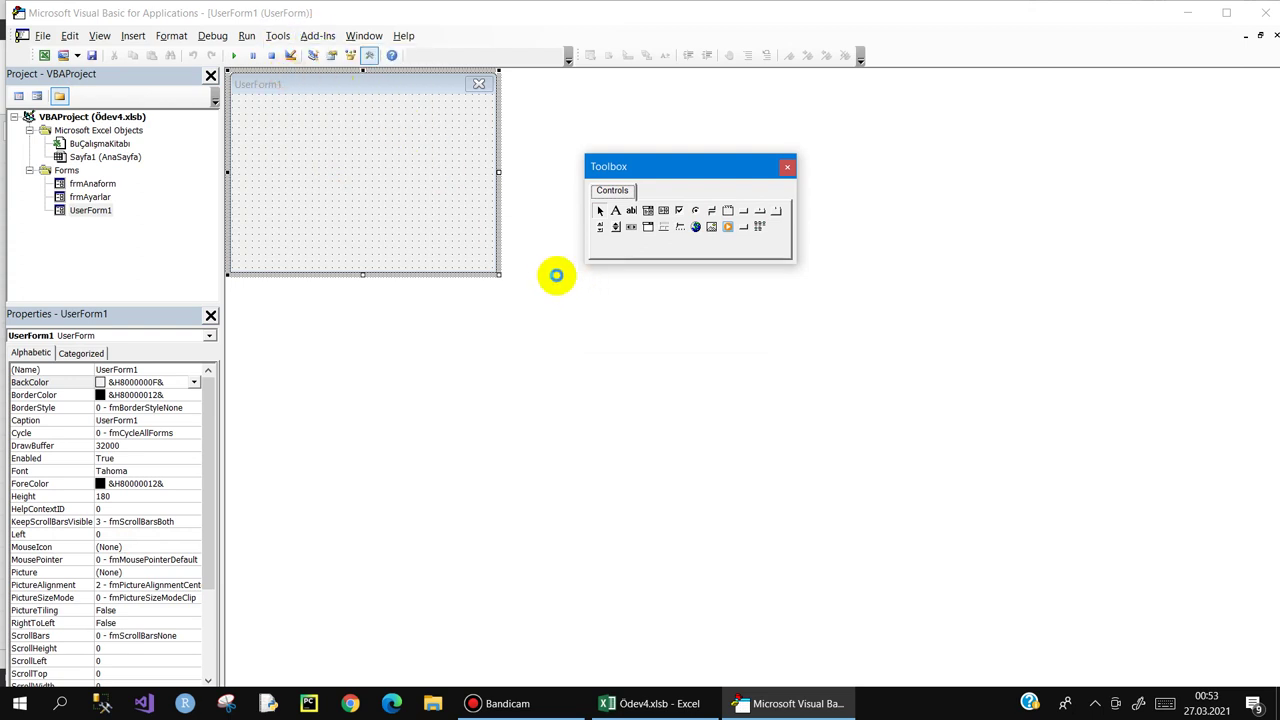
drag(797, 252, 805, 333)
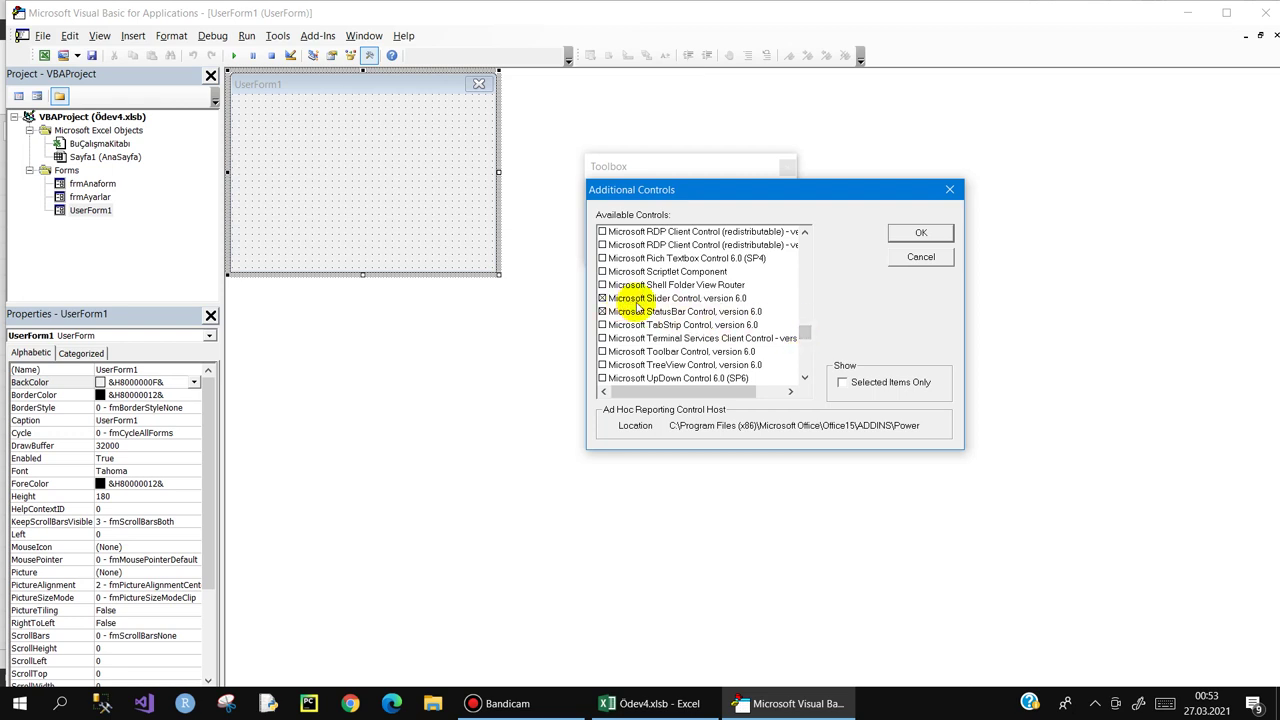
click(716, 298)
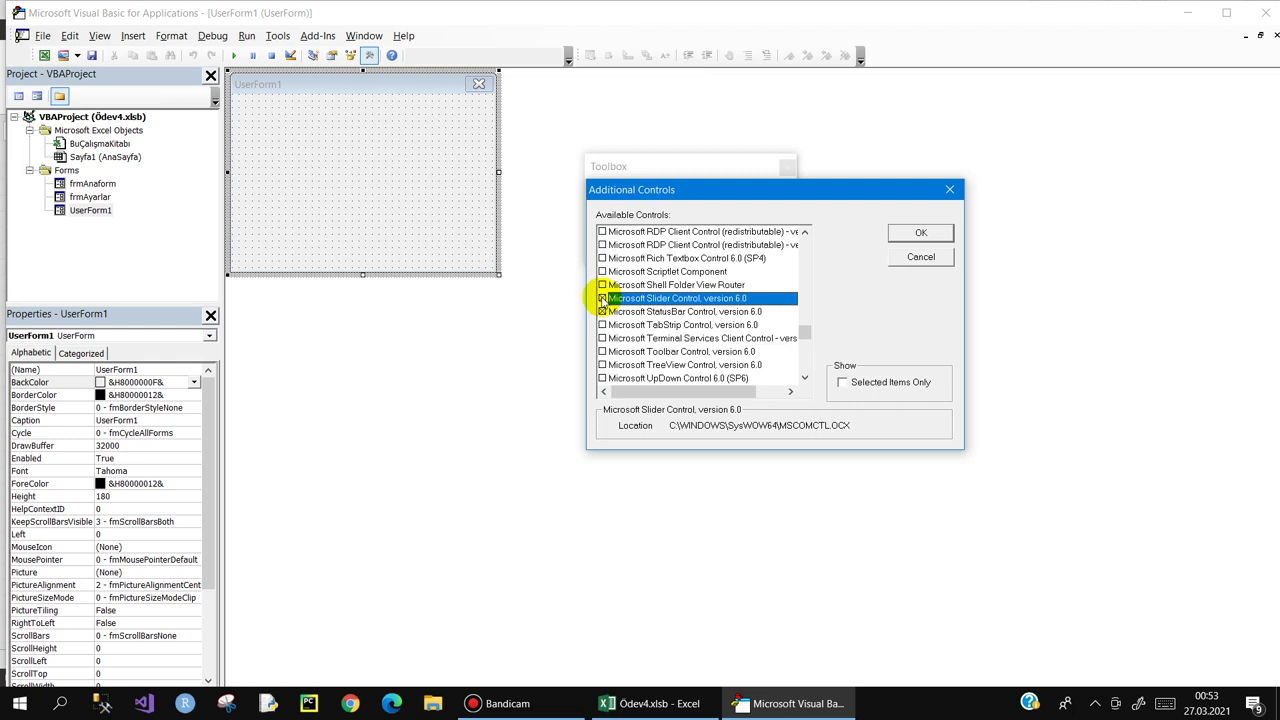
click(918, 236)
Revisit the Toolbox's Additional Controls list and confirm the selected controls.
right_click(744, 260)
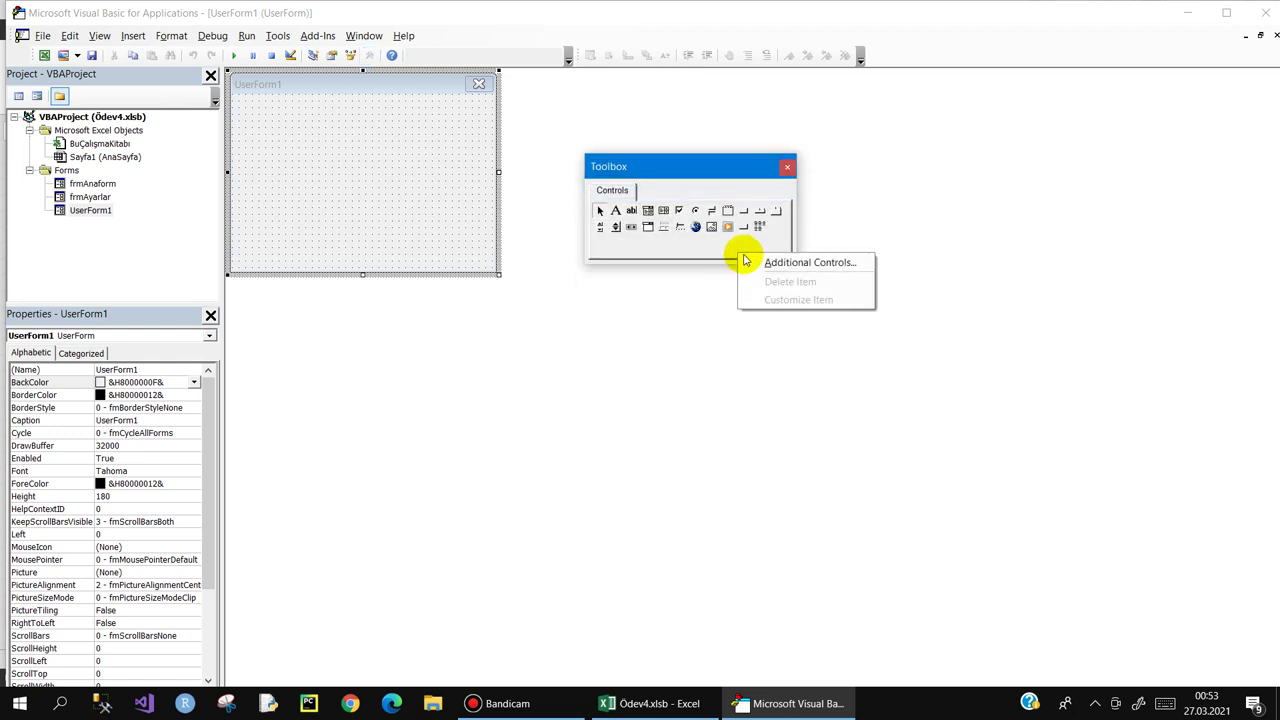
click(751, 263)
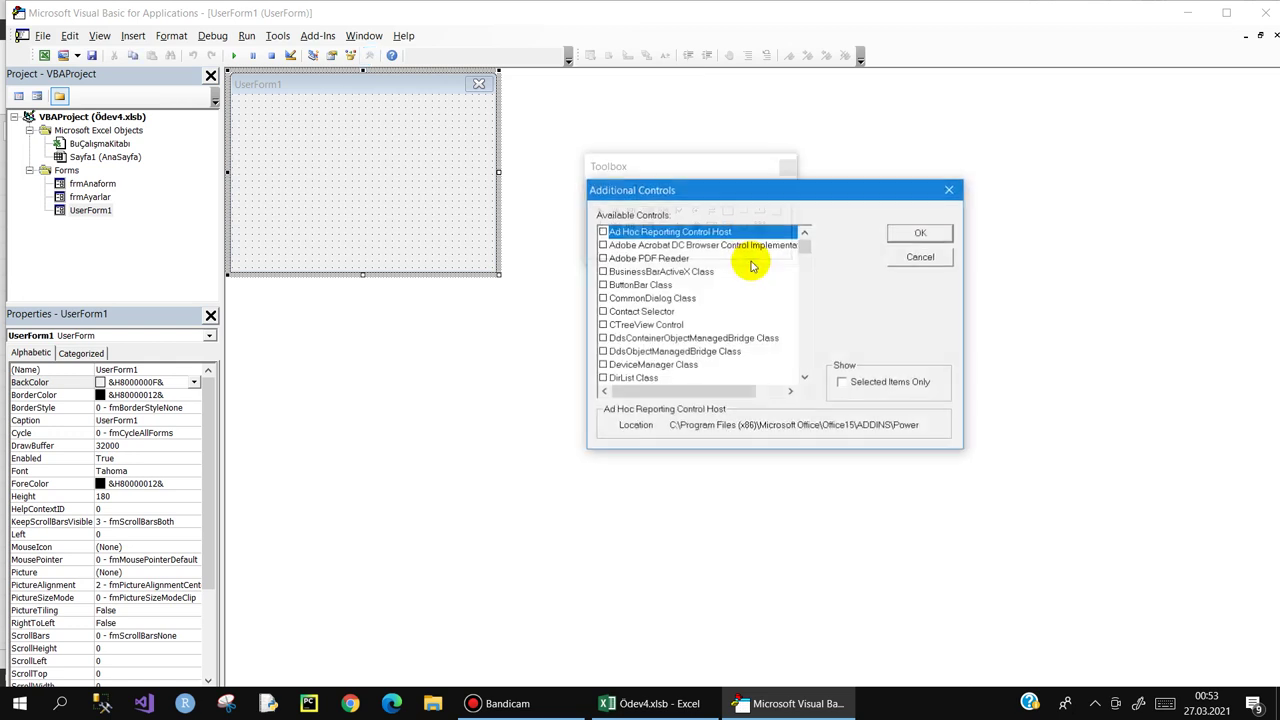
drag(805, 246, 806, 331)
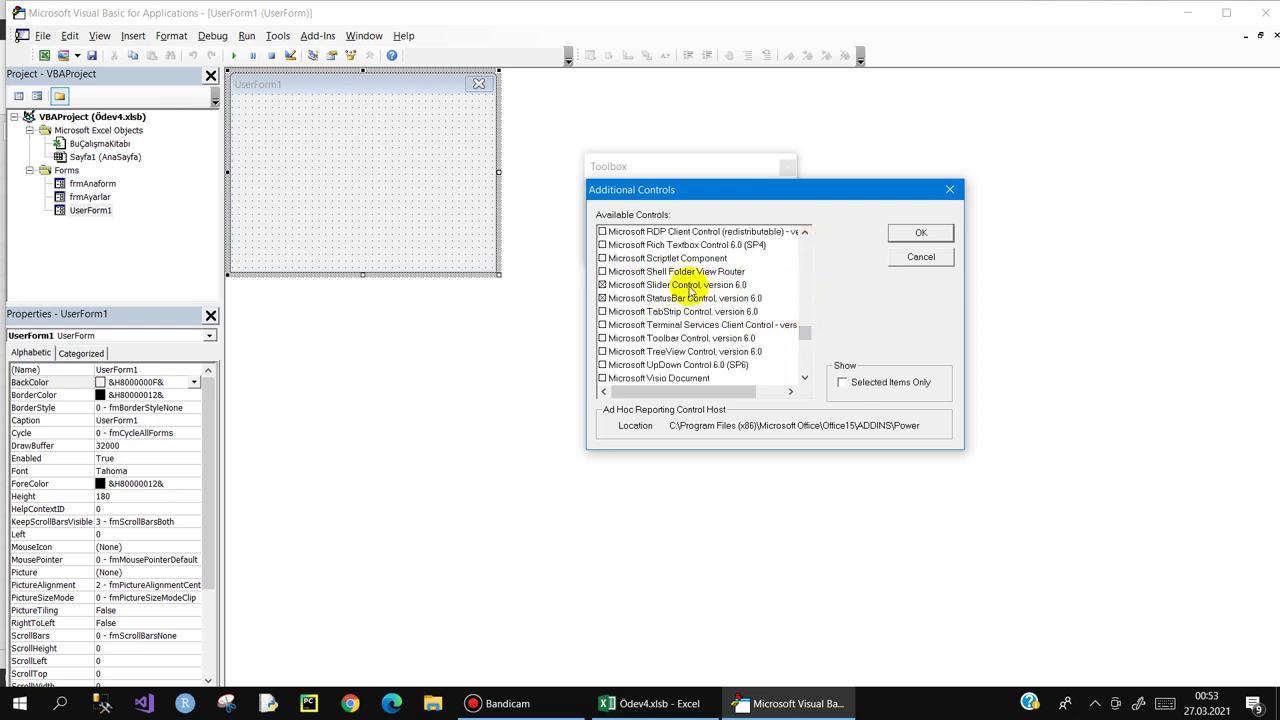
click(906, 233)
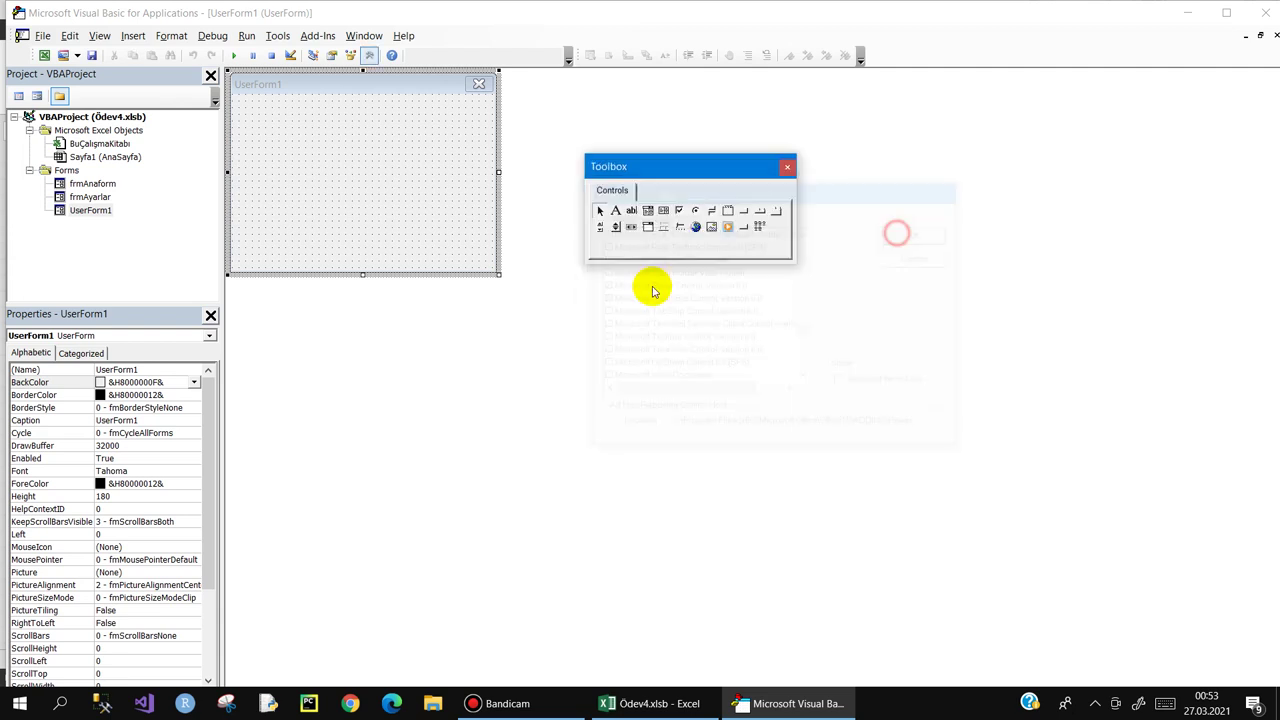
Draw two horizontal sliders on UserForm1, making the lower one slightly taller.
click(680, 227)
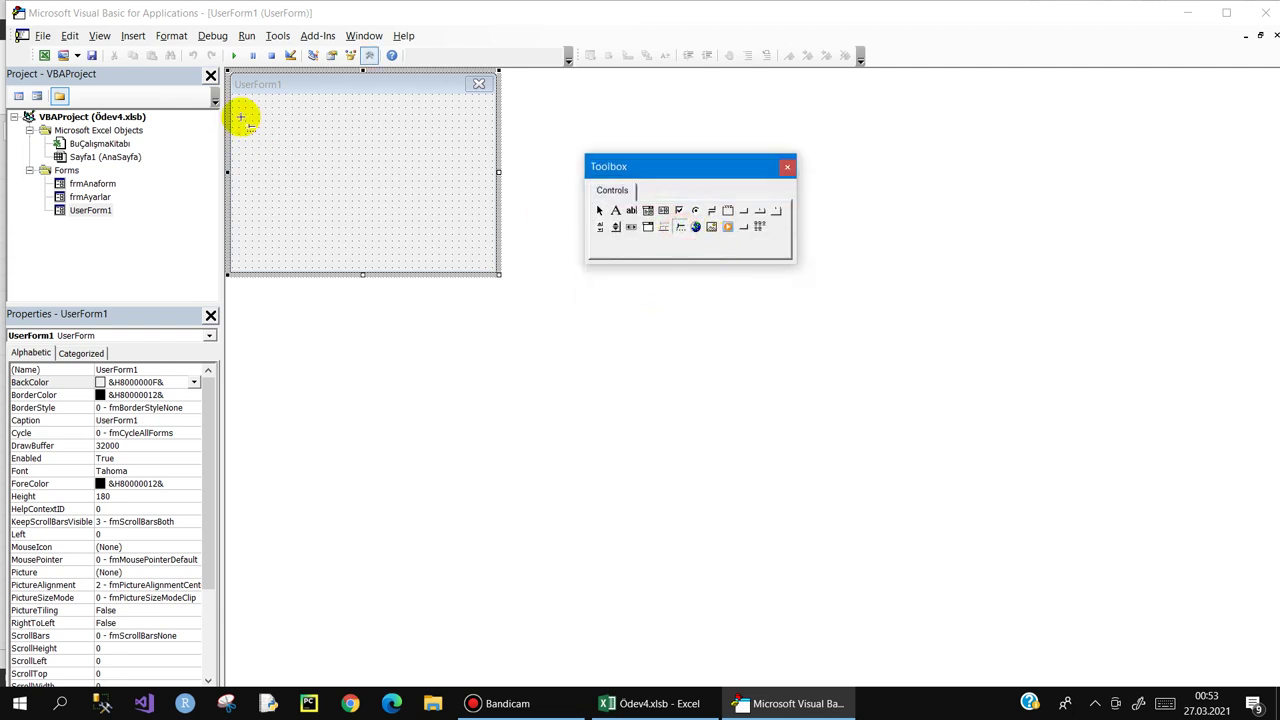
drag(256, 105, 476, 128)
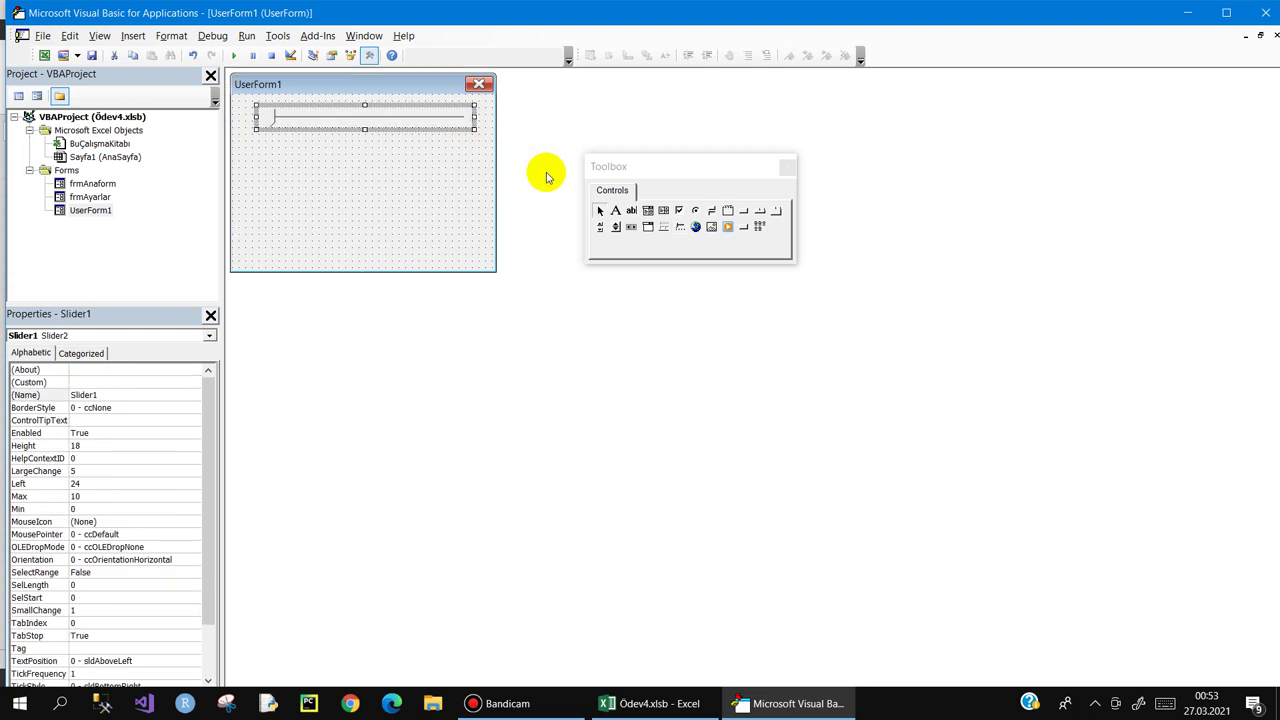
click(678, 227)
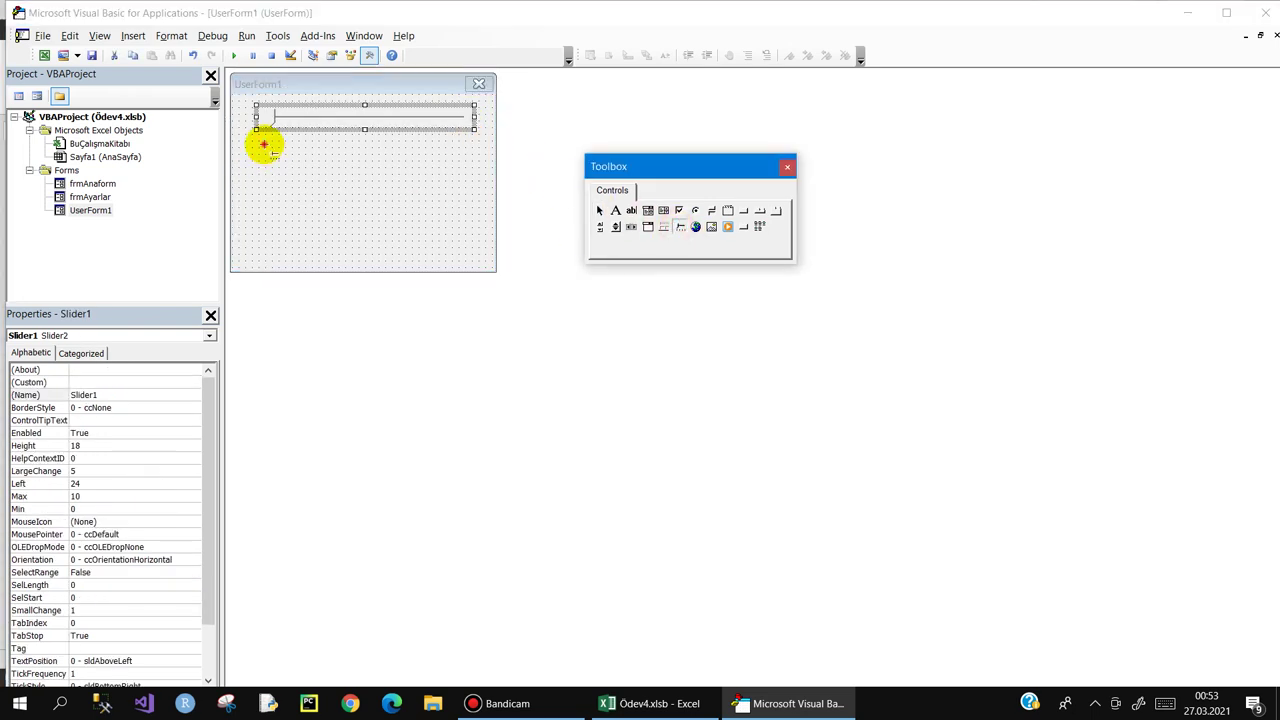
drag(263, 139, 475, 162)
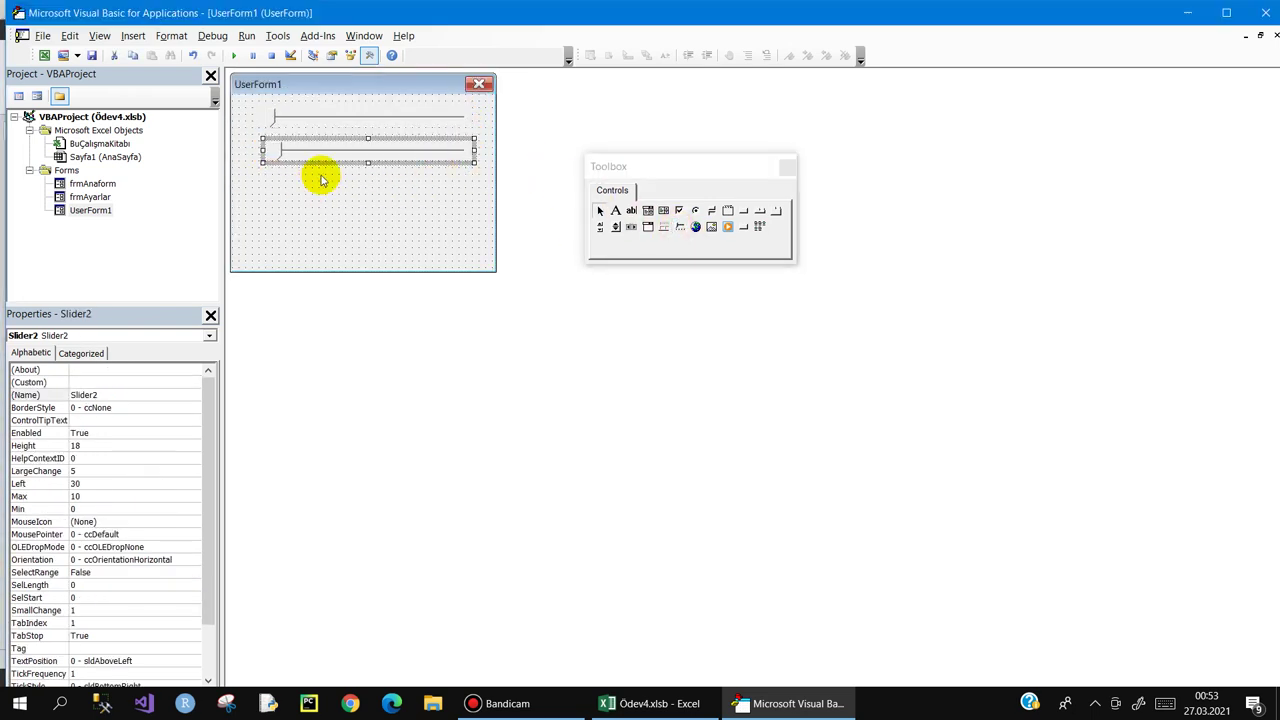
drag(368, 162, 368, 169)
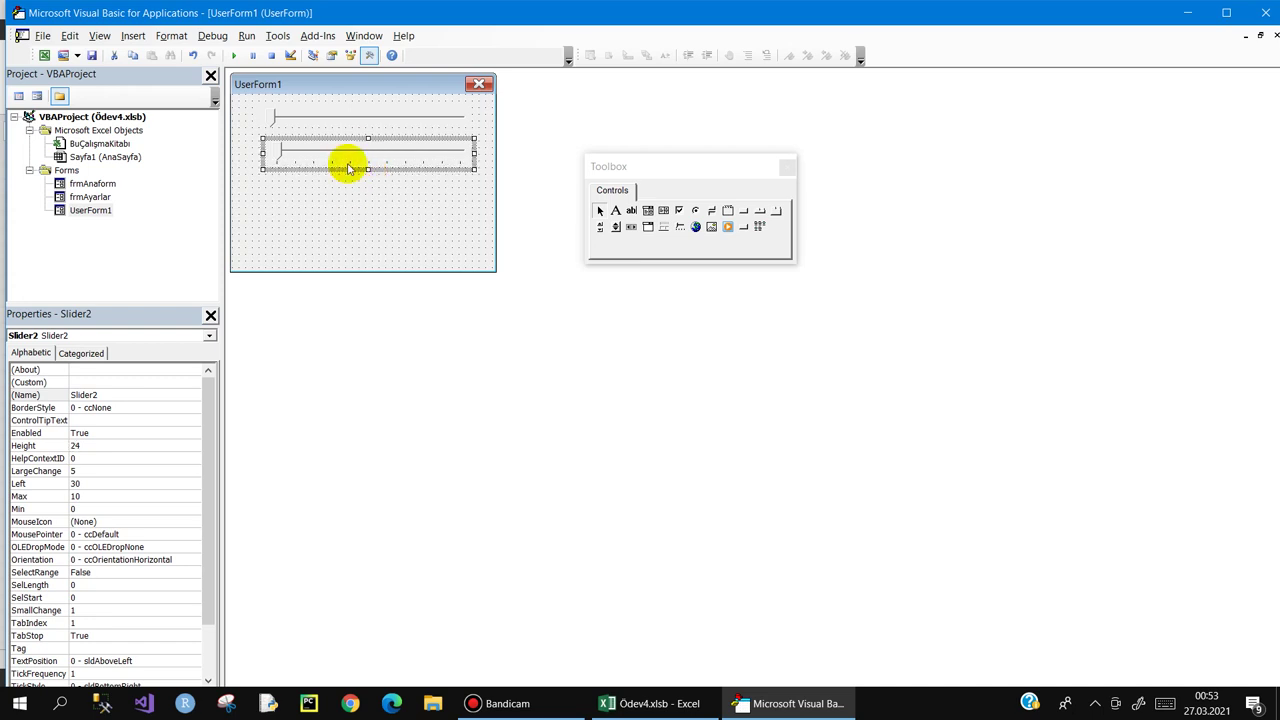
Select each slider and the form in turn, then close the VBA editor.
click(362, 118)
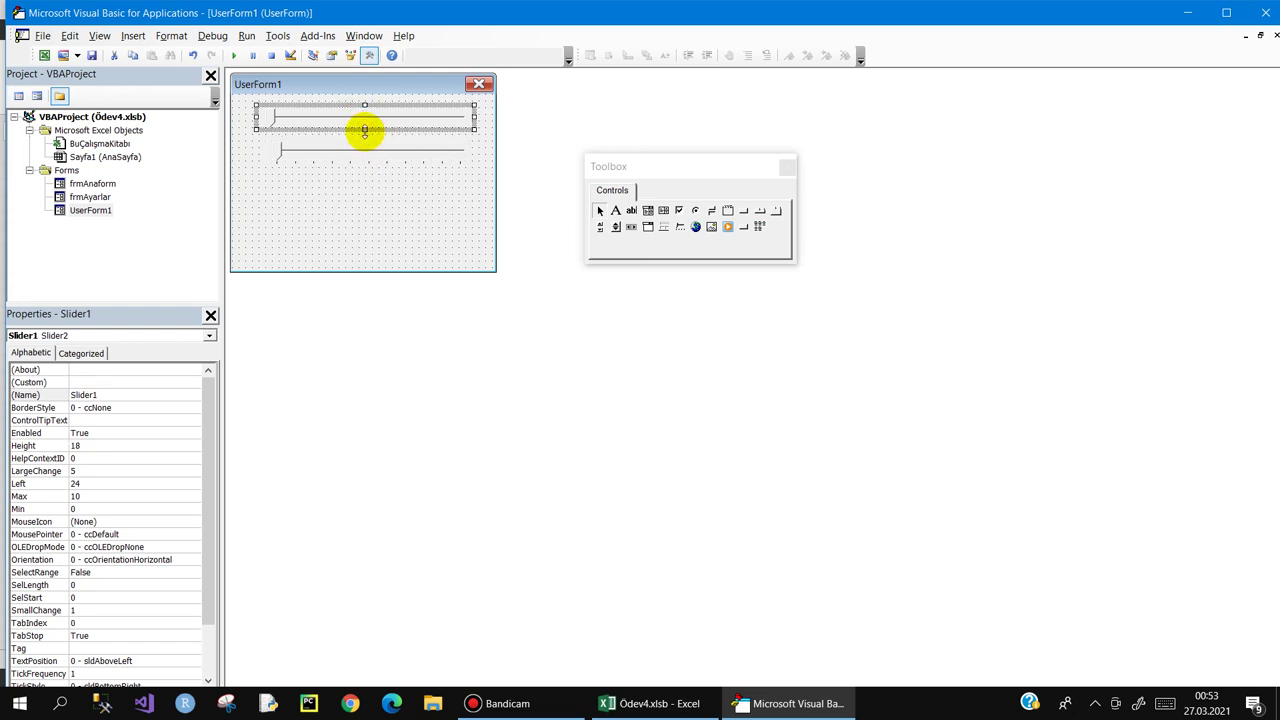
click(364, 131)
click(351, 180)
click(380, 155)
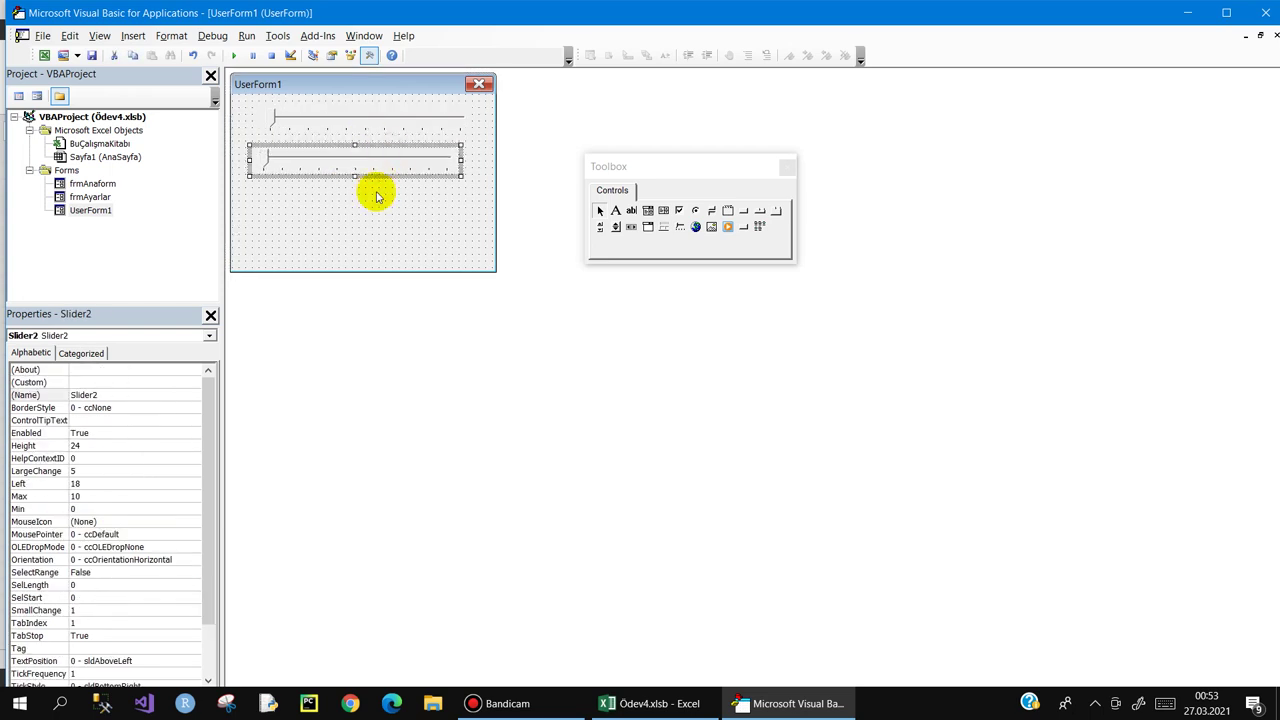
click(371, 210)
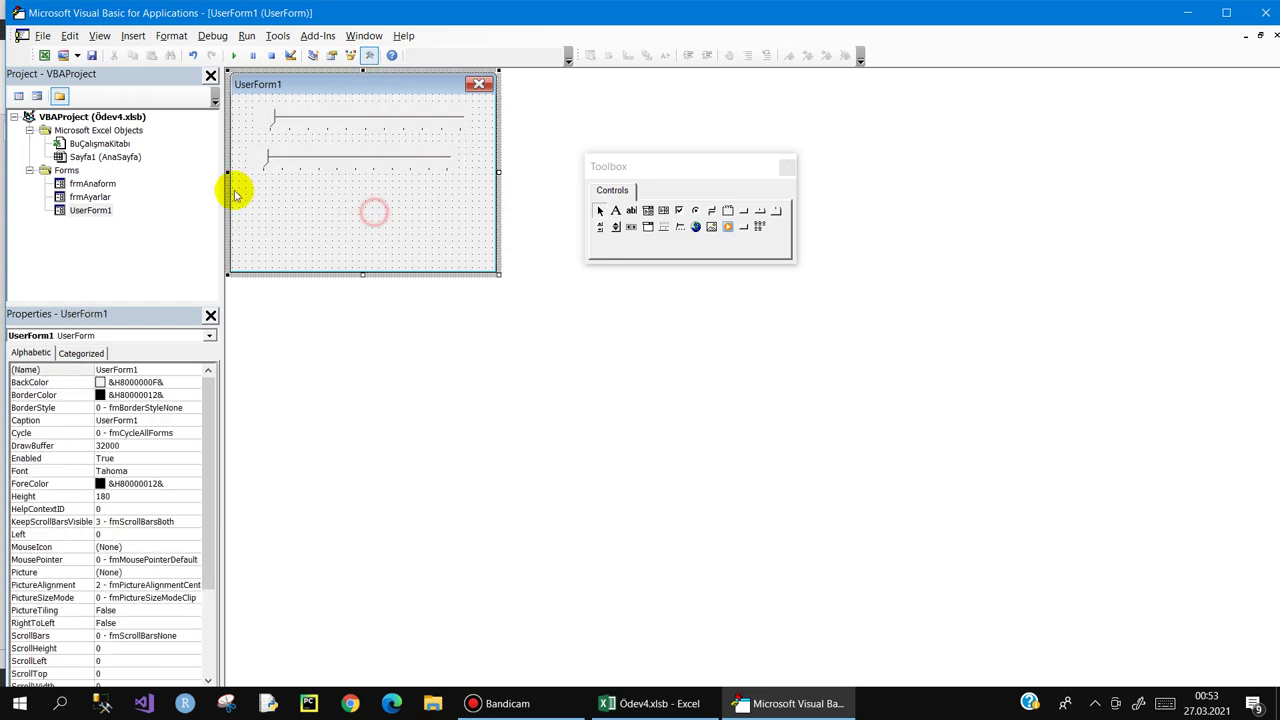
click(1264, 14)
Set a lilac form background with third value 167 and first value 168, and save it.
click(527, 311)
click(914, 119)
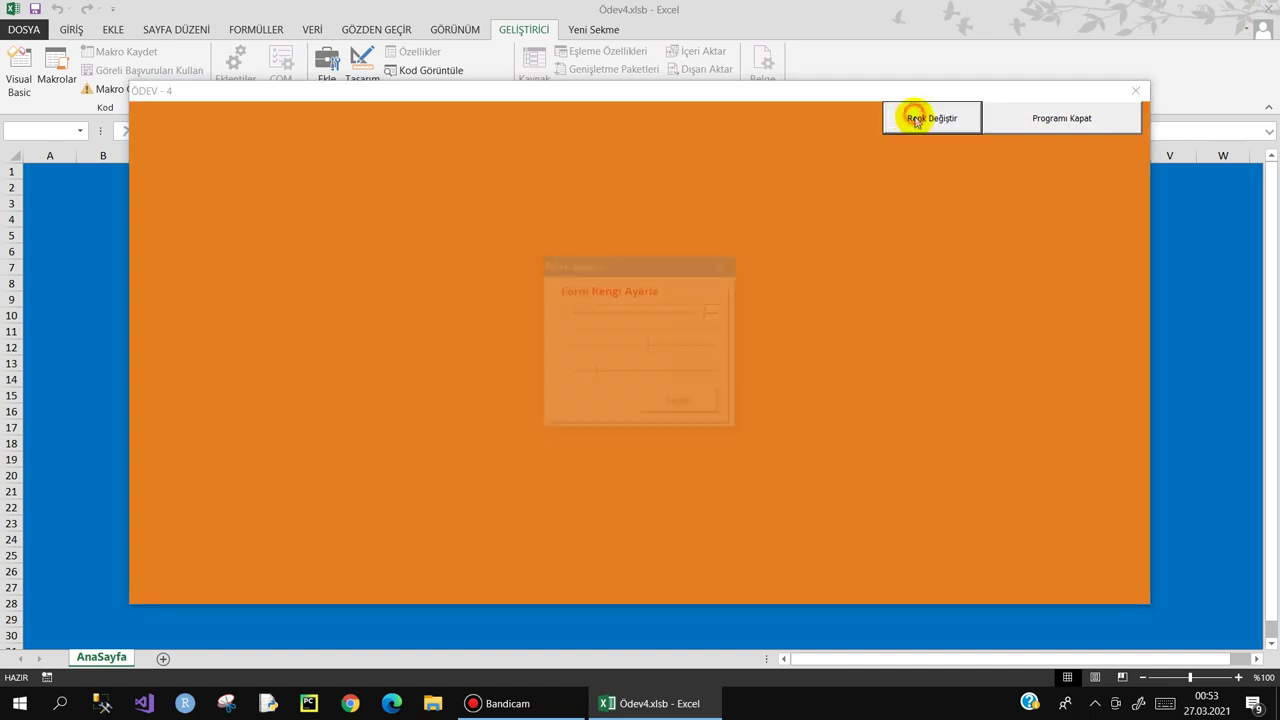
drag(593, 371, 686, 372)
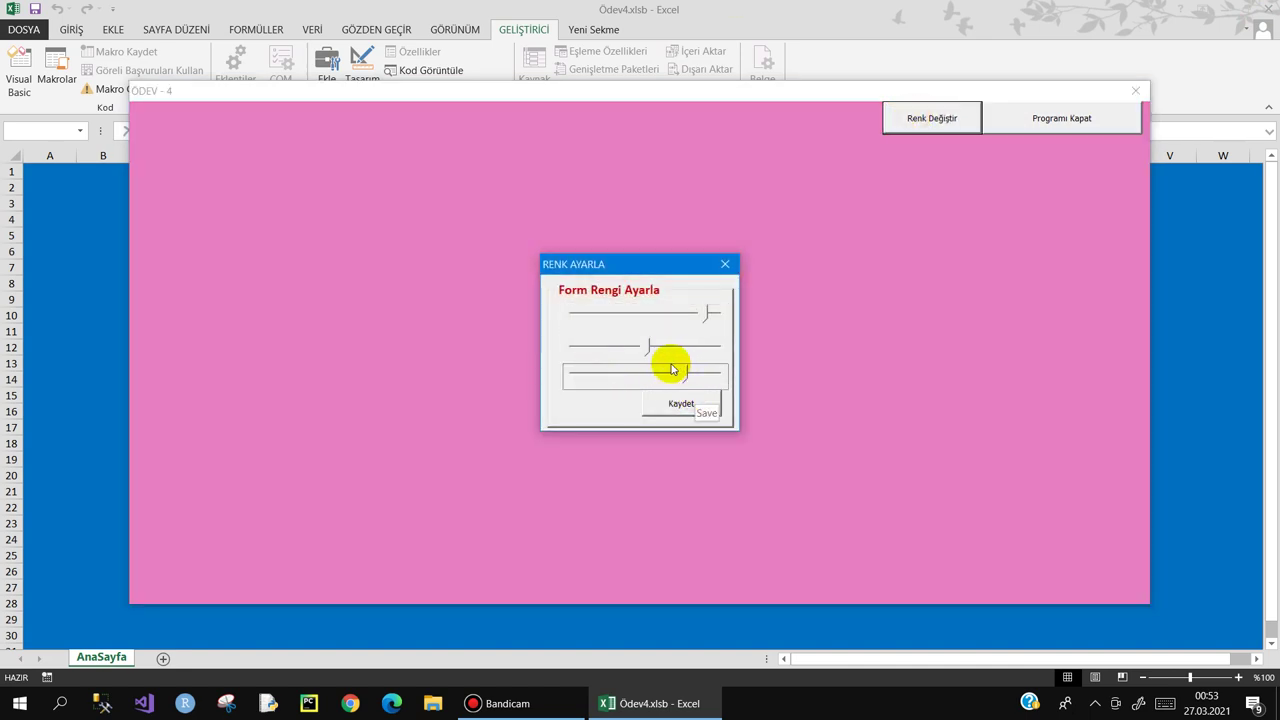
mouse_move(708, 313)
mouse_down()
mouse_move(668, 320)
mouse_move(686, 314)
mouse_up()
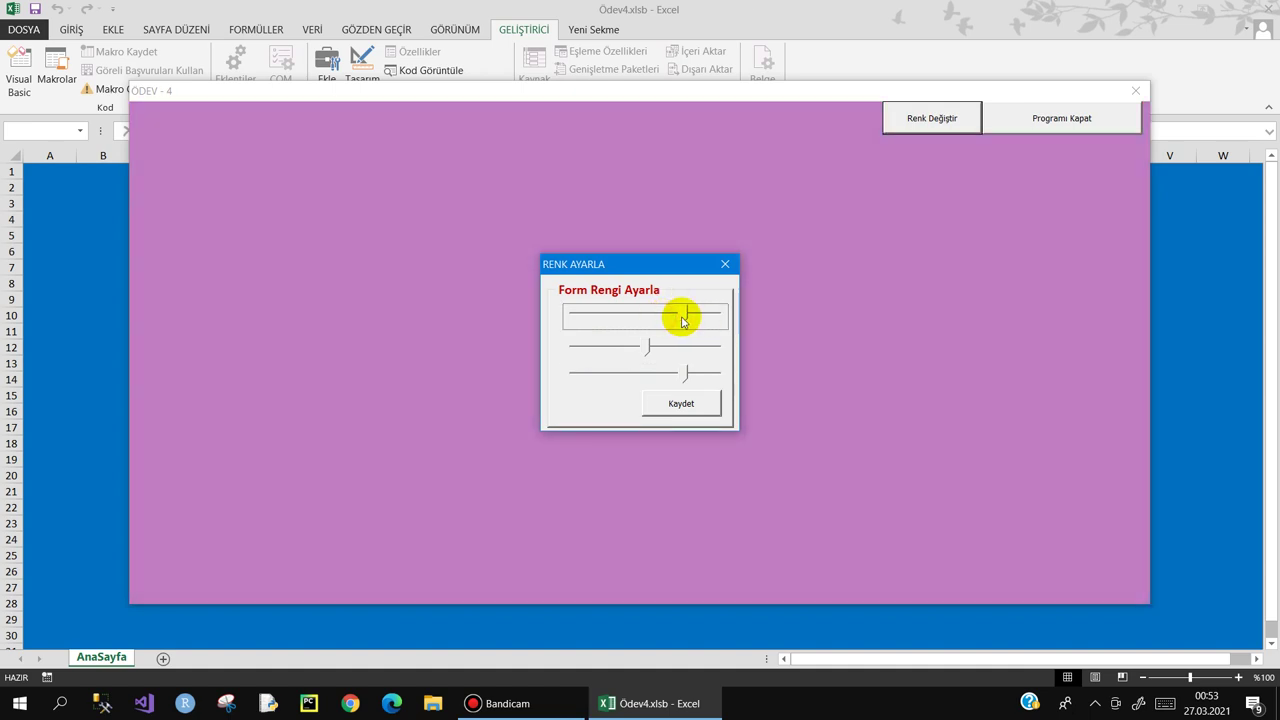
click(683, 414)
click(652, 410)
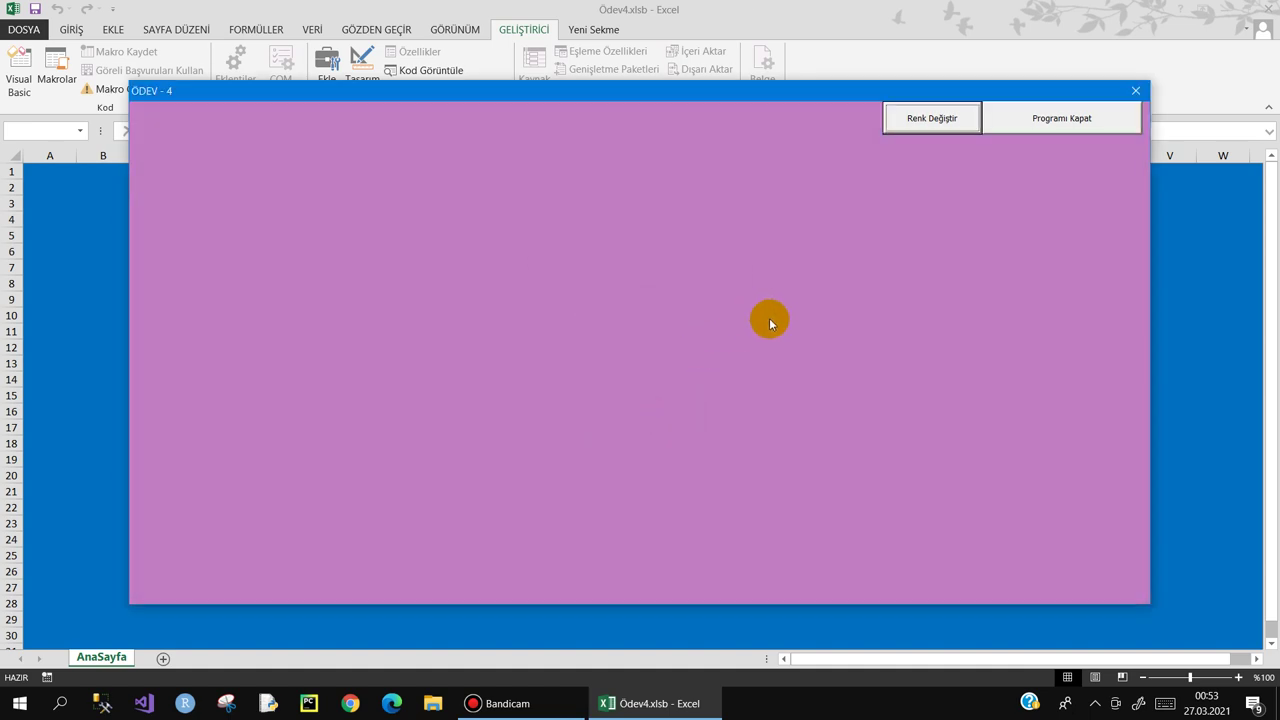
Close and reopen the form to confirm the saved colour, then close it.
click(1017, 118)
click(480, 318)
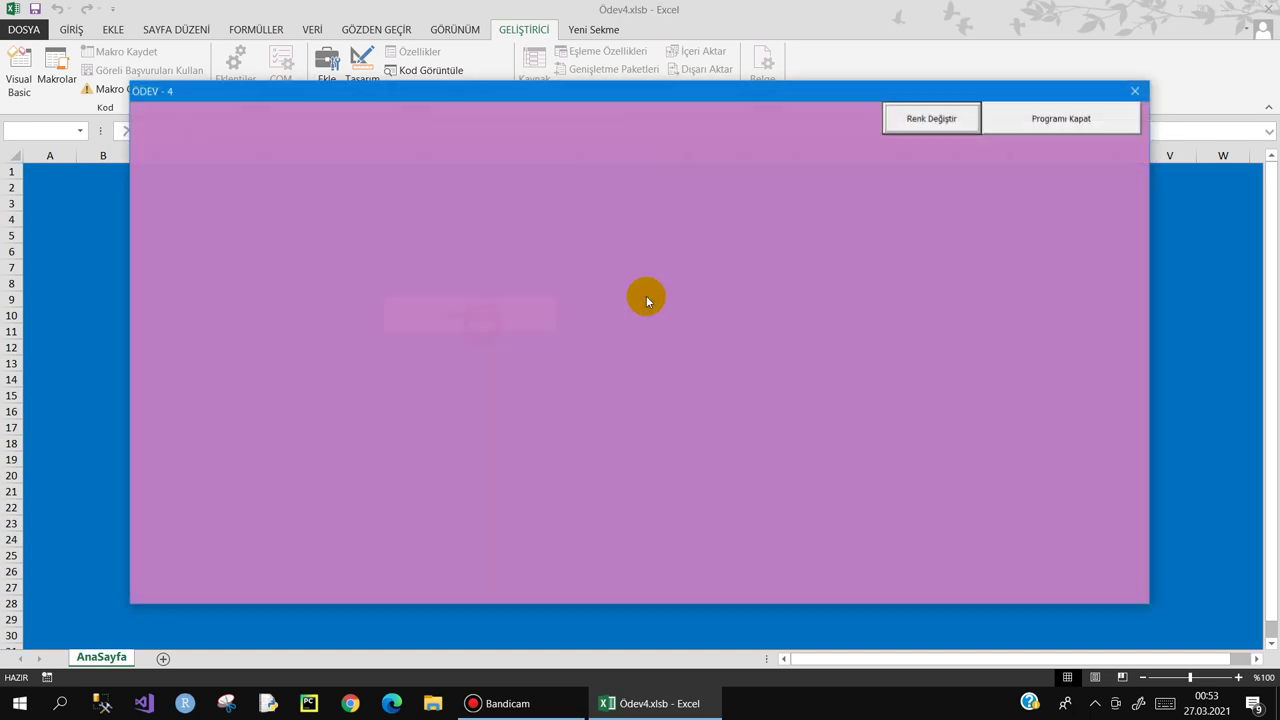
click(1065, 117)
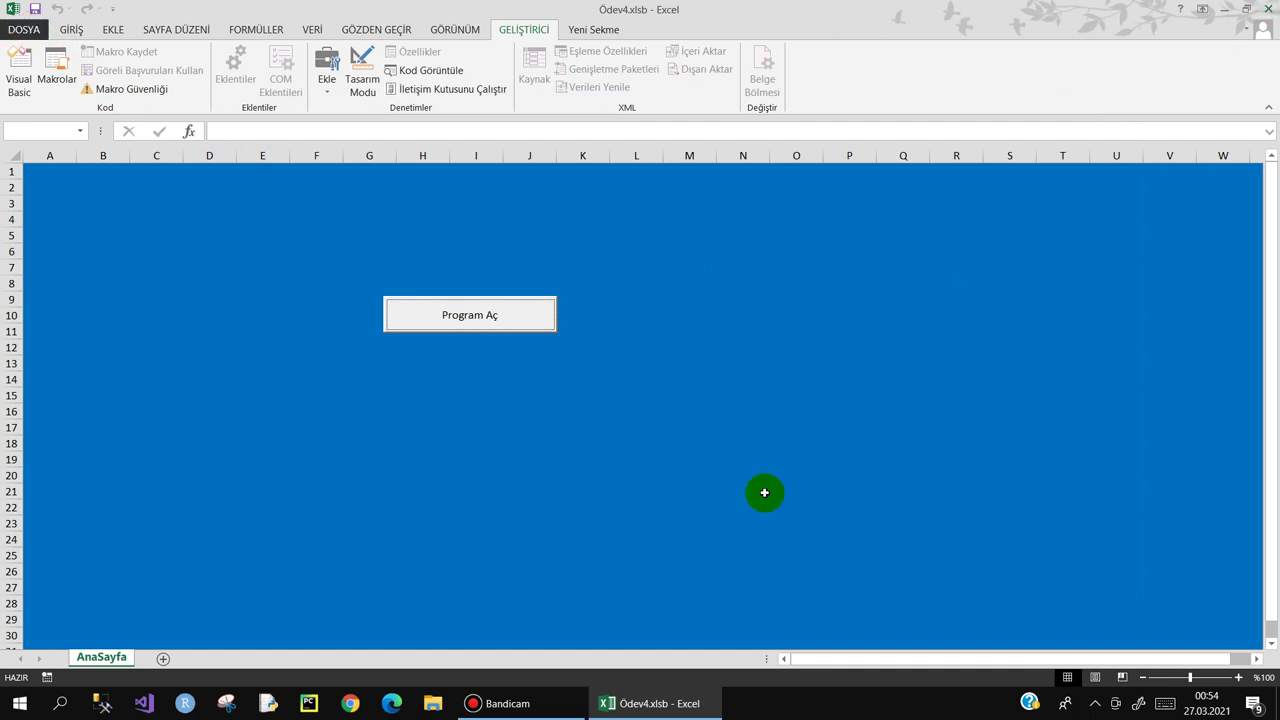
Bring the Bandicam main window back up from the taskbar.
click(505, 703)
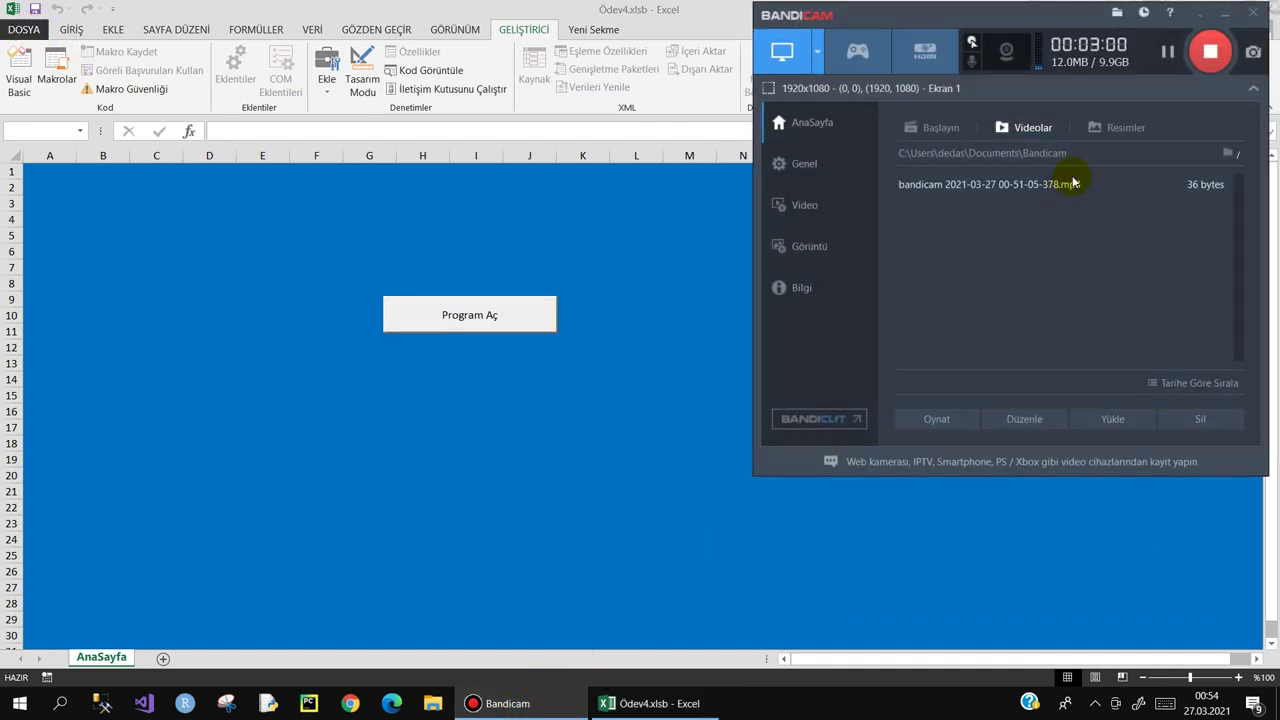